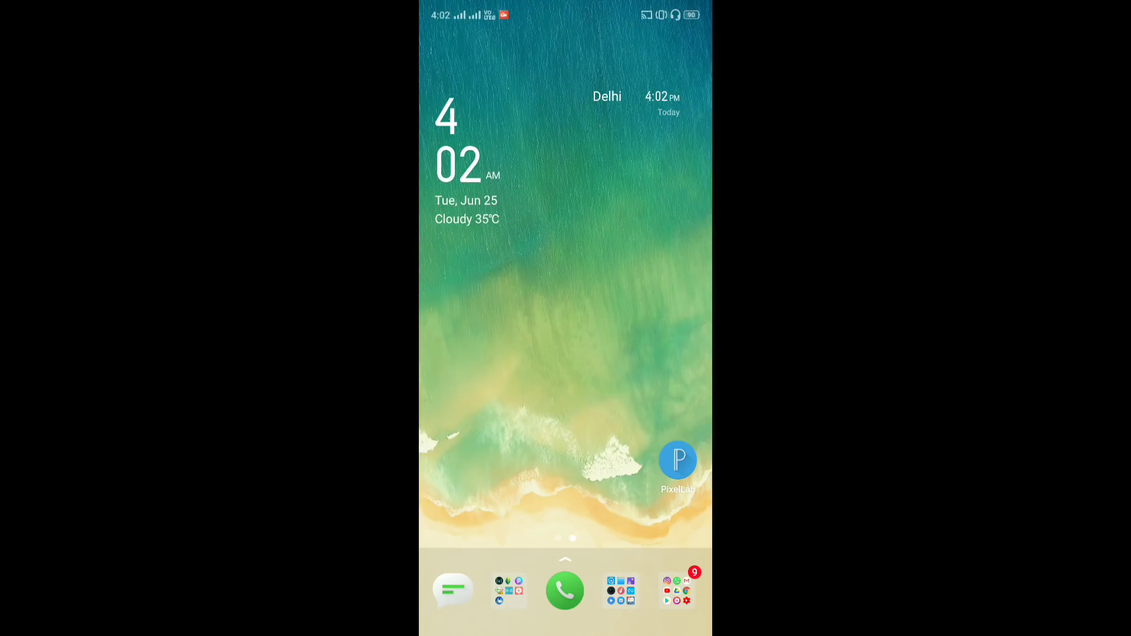
Launch PixelLab and delete the default 'New Text' object from the canvas.
{"action": "left_click", "coordinate": [678, 460]}
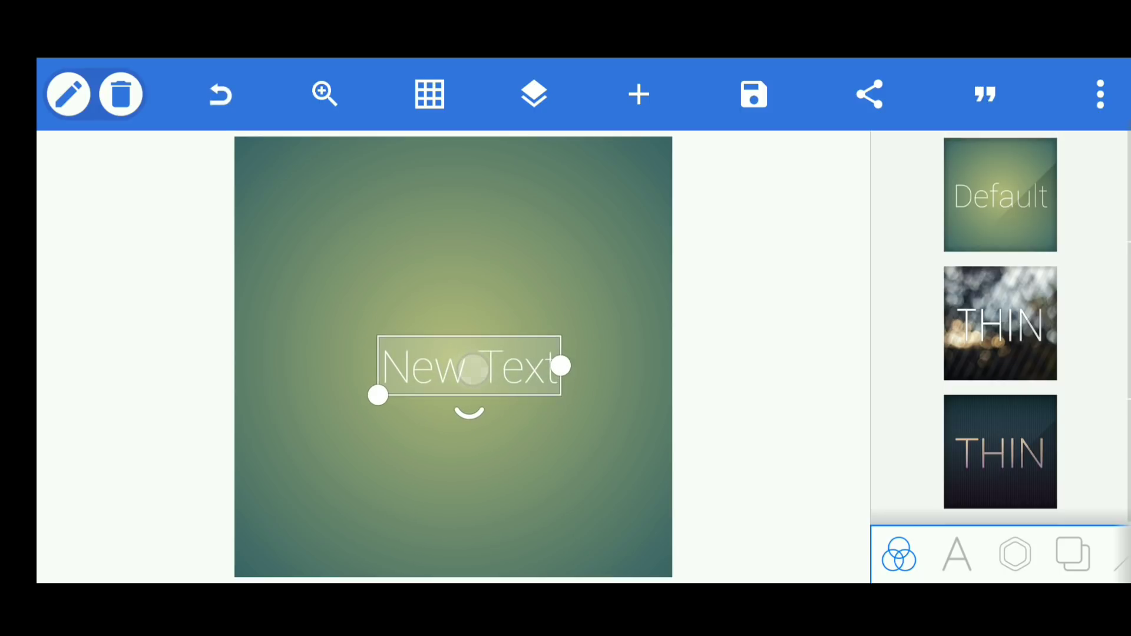
{"action": "left_click_drag", "start_coordinate": [453, 357], "coordinate": [470, 366]}
{"action": "left_click", "coordinate": [121, 94]}
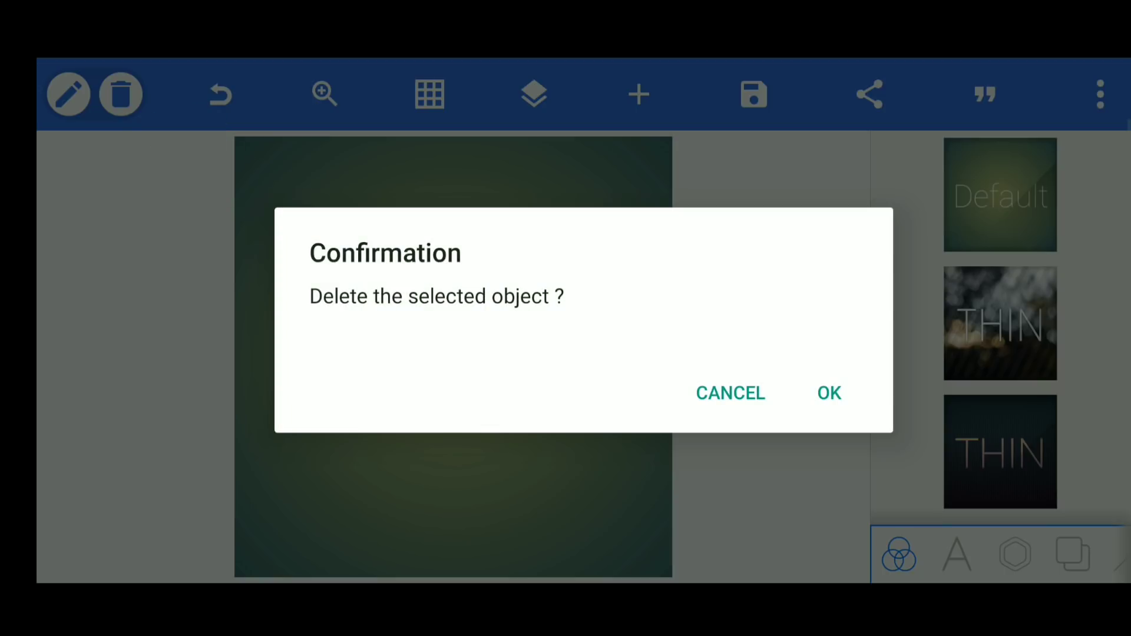
{"action": "left_click", "coordinate": [829, 392]}
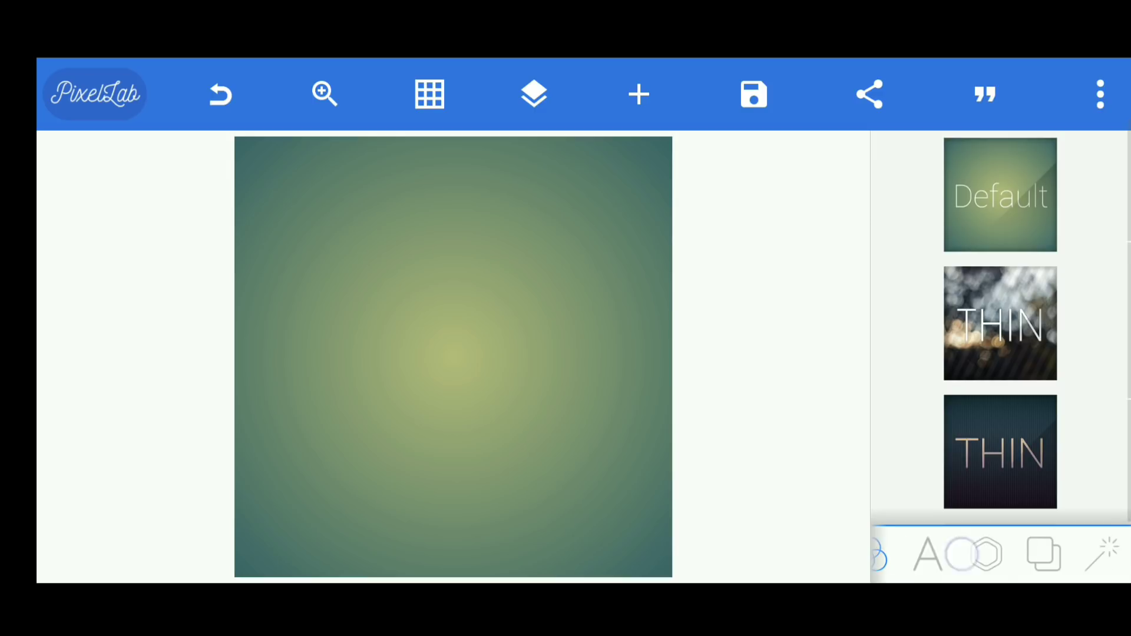
{"action": "scroll", "coordinate": [999, 555], "scroll_direction": "right", "scroll_amount": 1}
Replace the green gradient background with a solid blue colour.
{"action": "left_click", "coordinate": [1044, 555]}
{"action": "left_click", "coordinate": [954, 186]}
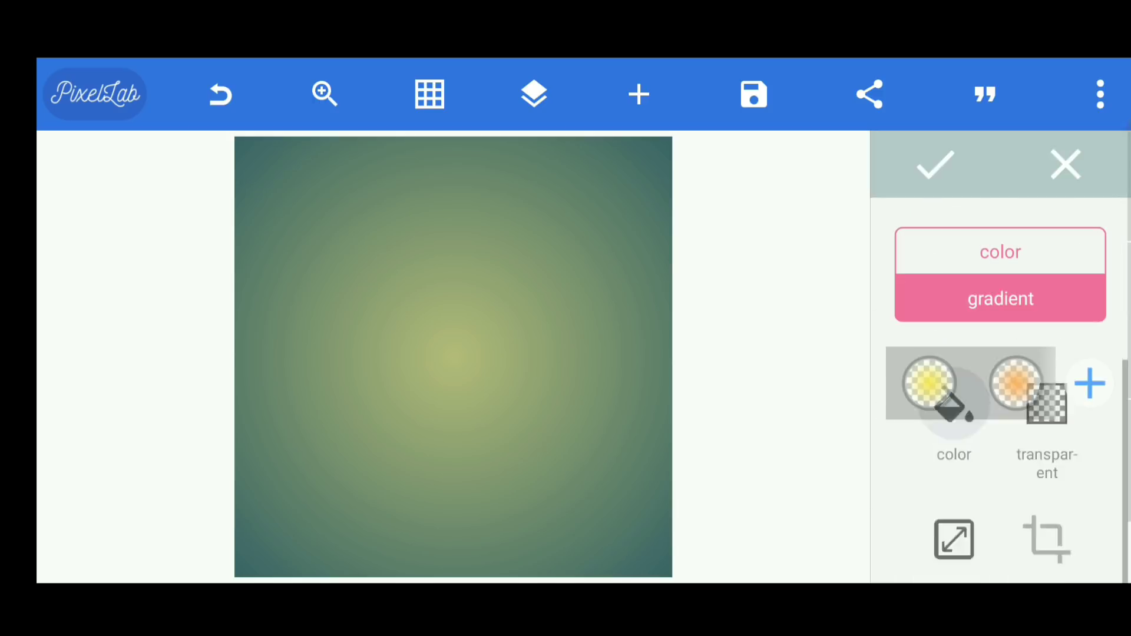
{"action": "left_click", "coordinate": [1049, 250]}
{"action": "scroll", "coordinate": [970, 383], "scroll_direction": "right", "scroll_amount": 2}
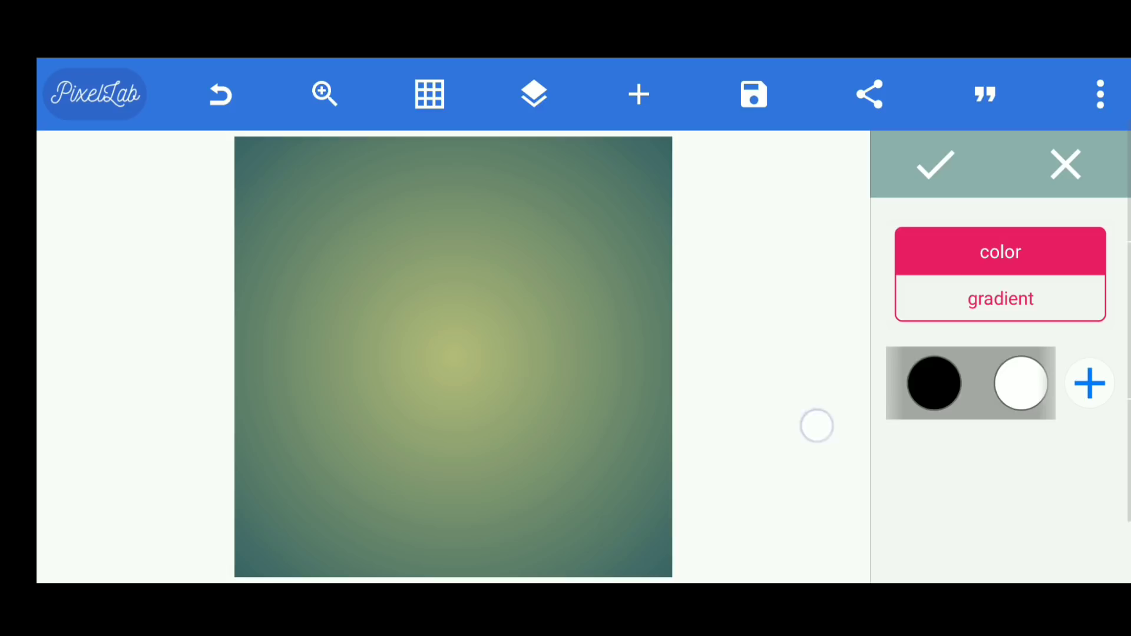
{"action": "scroll", "coordinate": [971, 383], "scroll_direction": "right", "scroll_amount": 2}
{"action": "scroll", "coordinate": [971, 382], "scroll_direction": "right", "scroll_amount": 2}
{"action": "scroll", "coordinate": [971, 383], "scroll_direction": "right", "scroll_amount": 2}
{"action": "scroll", "coordinate": [970, 383], "scroll_direction": "right", "scroll_amount": 2}
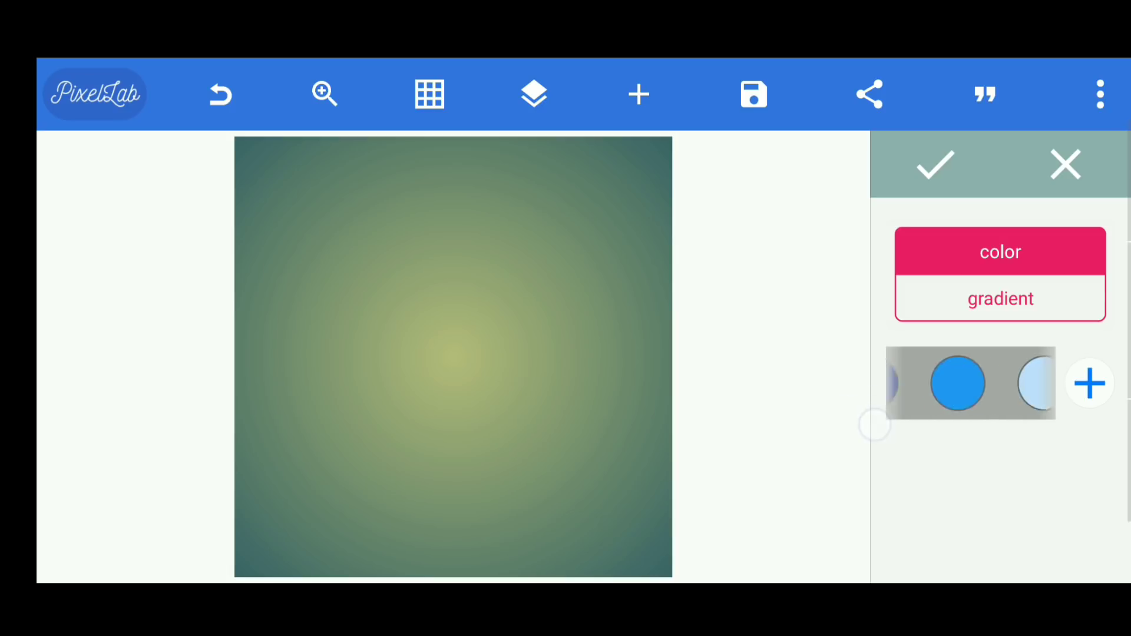
{"action": "scroll", "coordinate": [971, 383], "scroll_direction": "right", "scroll_amount": 1}
{"action": "left_click", "coordinate": [932, 382]}
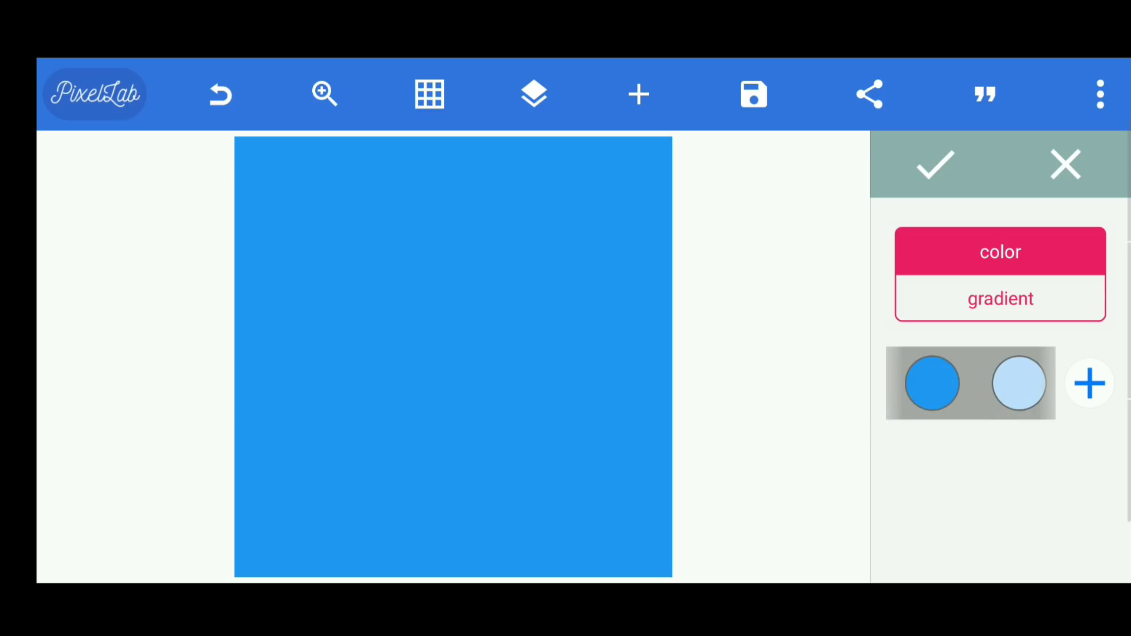
{"action": "left_click", "coordinate": [935, 164]}
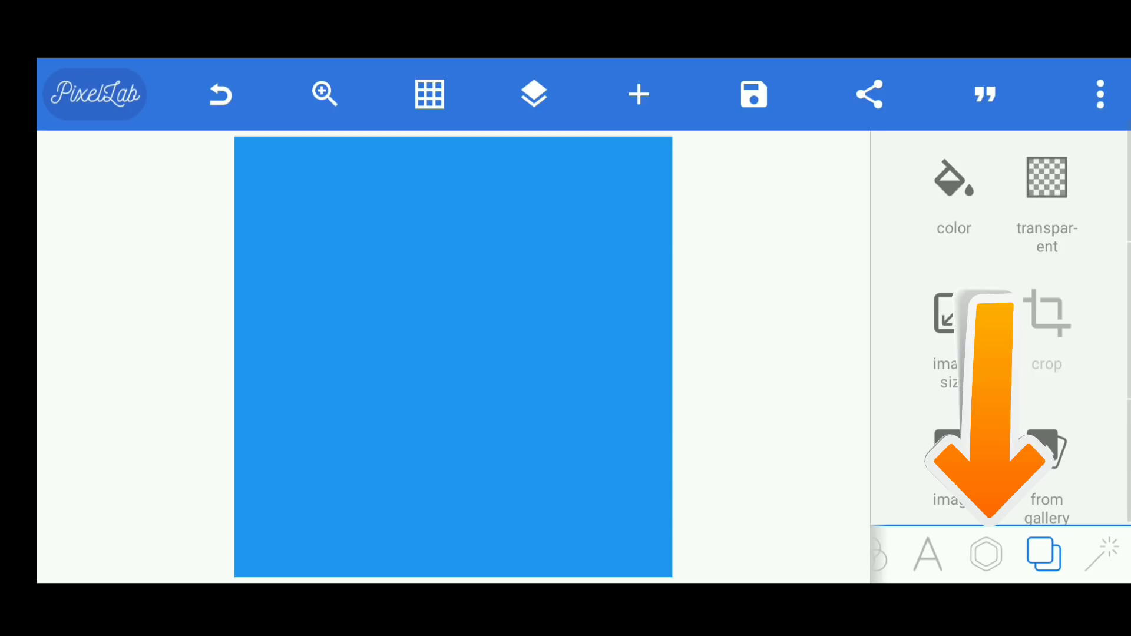
Import the red swoosh PNG from the device onto the blue canvas.
{"action": "left_click", "coordinate": [987, 554]}
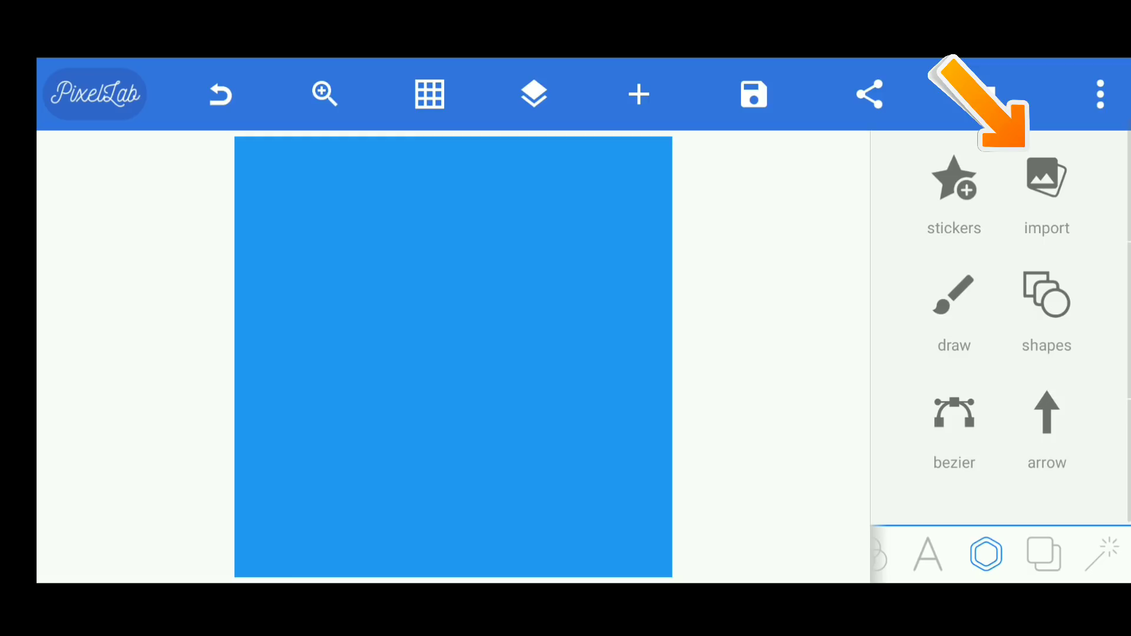
{"action": "left_click", "coordinate": [1047, 186]}
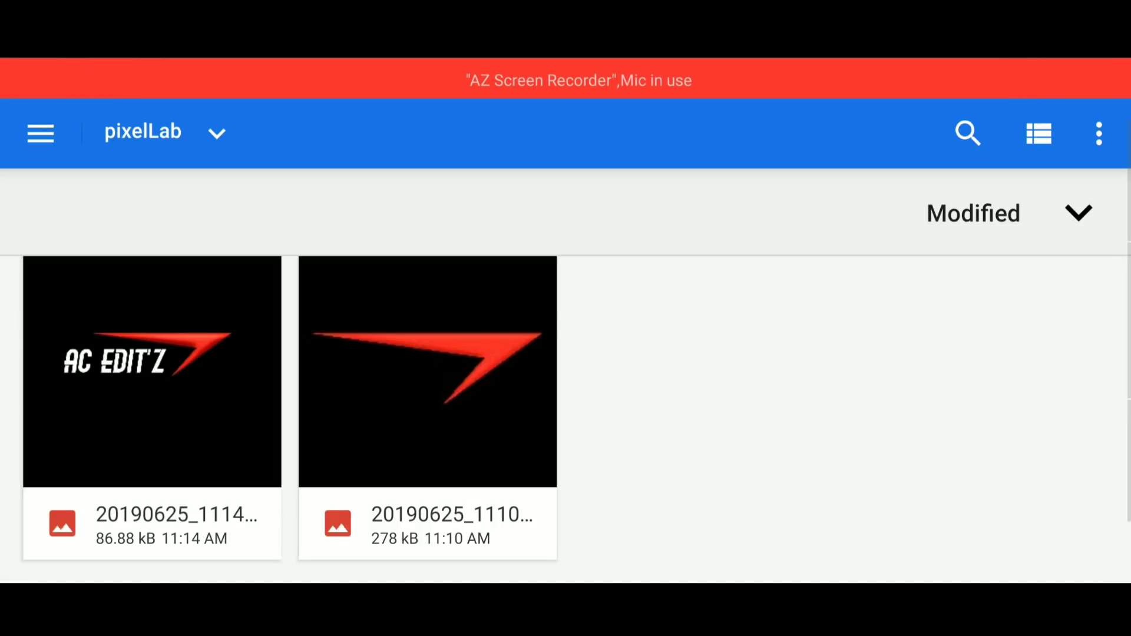
{"action": "left_click", "coordinate": [453, 411]}
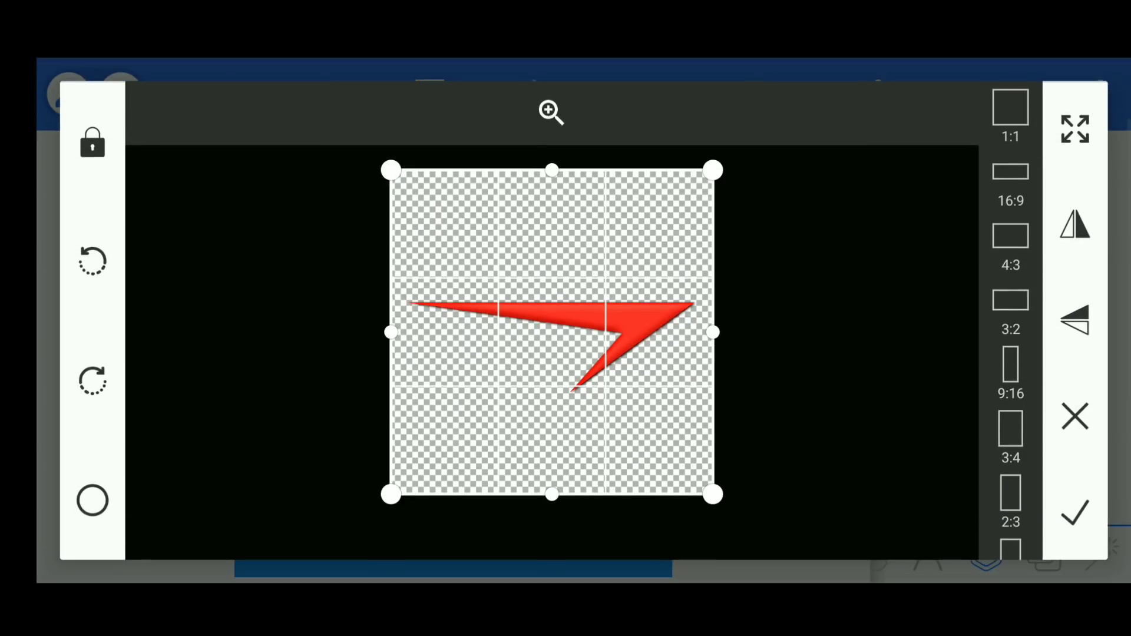
{"action": "left_click", "coordinate": [1075, 512]}
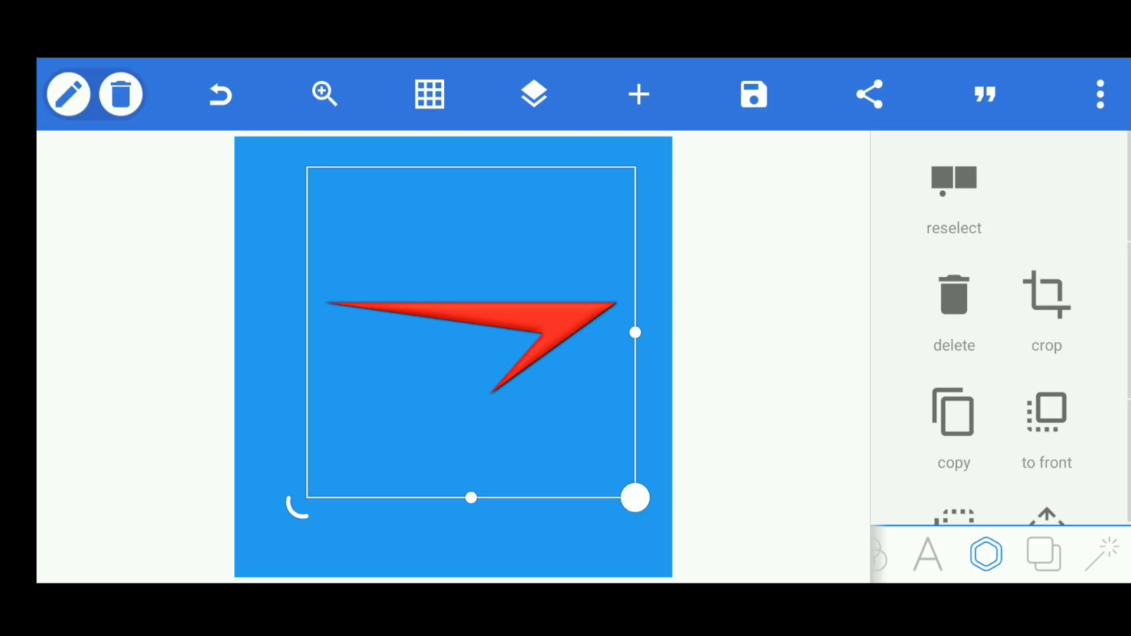
Shrink the swoosh, move it right of centre, and lock its layer.
{"action": "left_click_drag", "start_coordinate": [635, 497], "coordinate": [591, 445]}
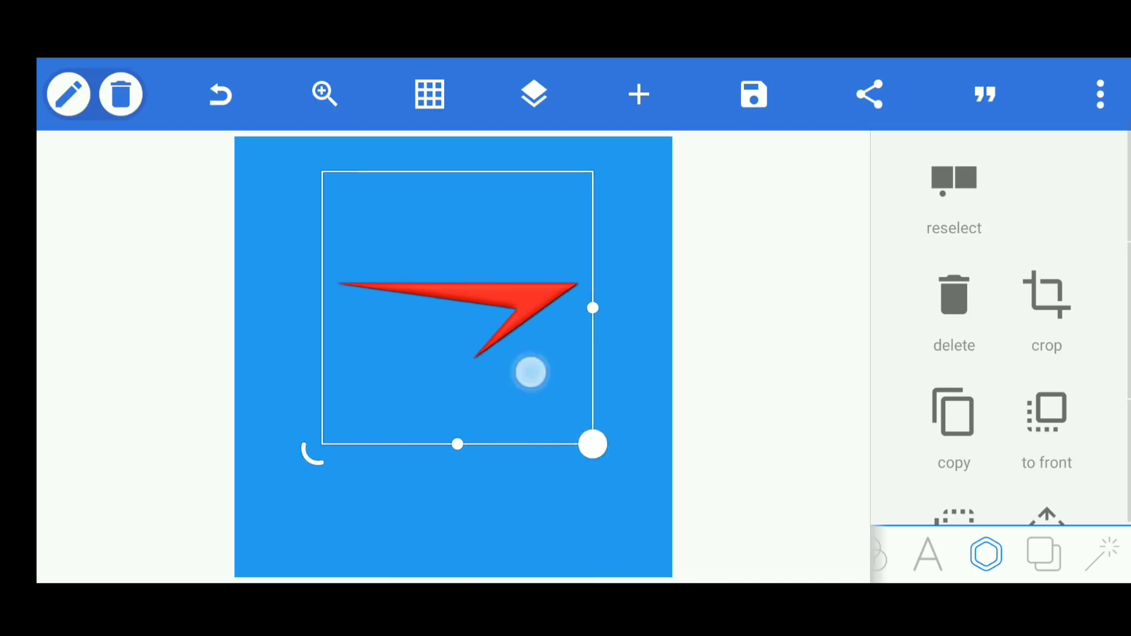
{"action": "left_click_drag", "start_coordinate": [525, 368], "coordinate": [562, 394]}
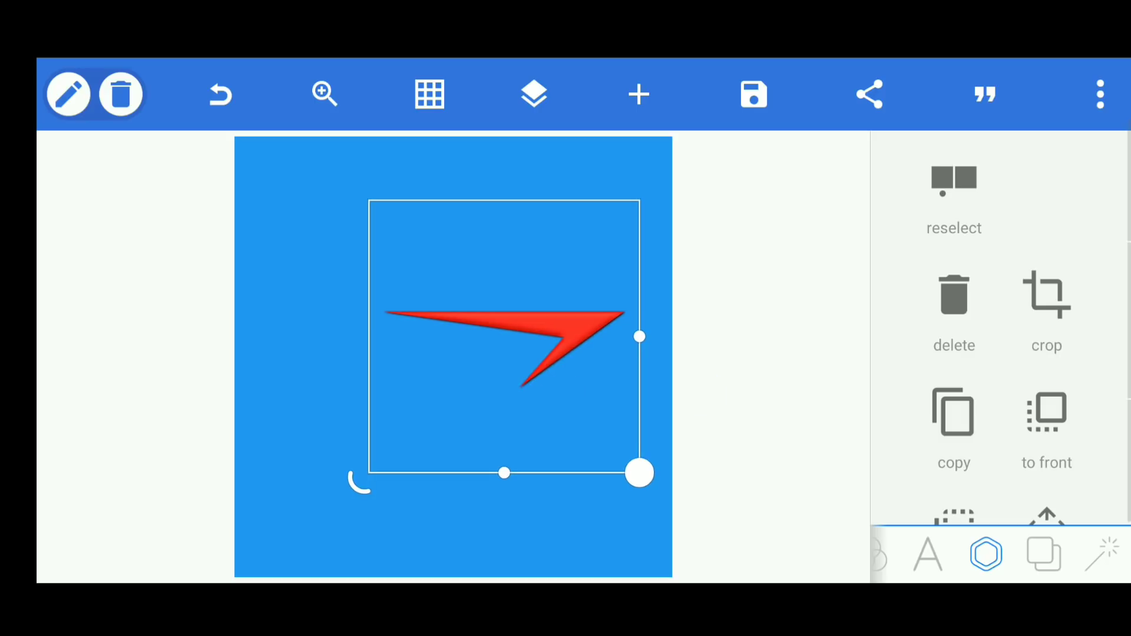
{"action": "left_click", "coordinate": [278, 420]}
{"action": "left_click", "coordinate": [534, 94]}
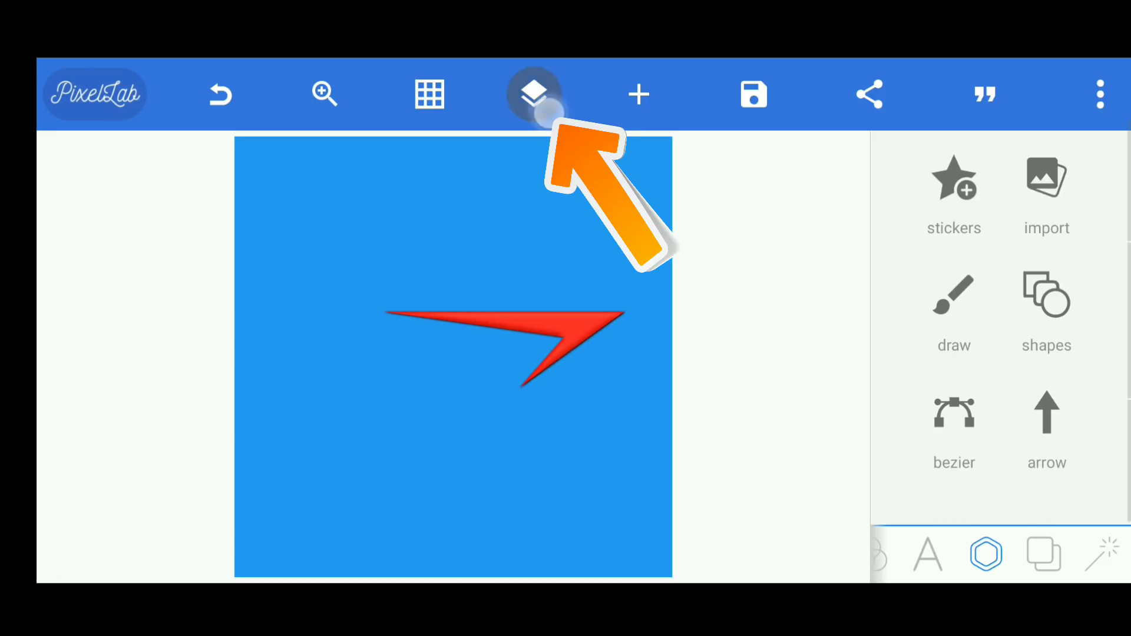
{"action": "left_click", "coordinate": [241, 161]}
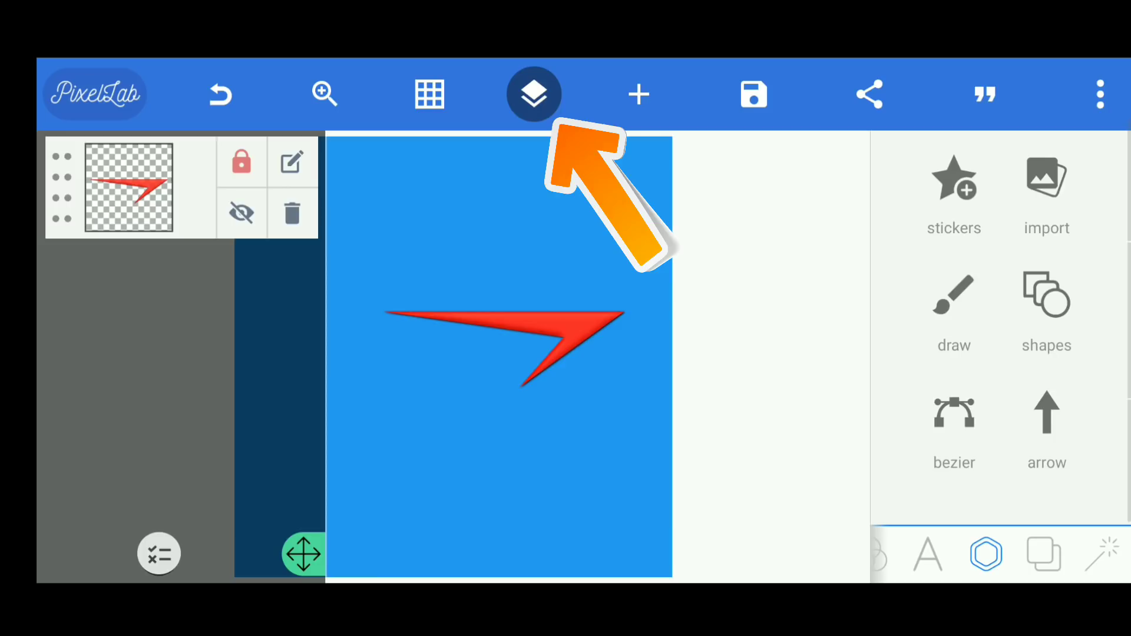
{"action": "left_click", "coordinate": [534, 94]}
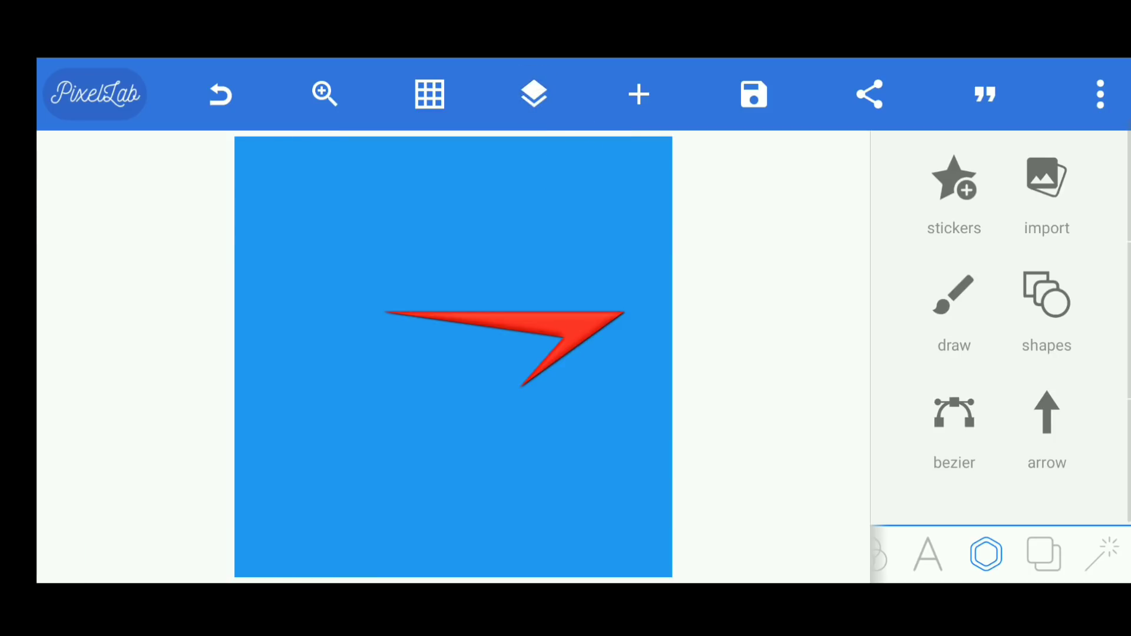
{"action": "left_click_drag", "start_coordinate": [929, 554], "coordinate": [956, 555]}
Add a new text object, move it down, and clear its placeholder text.
{"action": "left_click", "coordinate": [957, 554]}
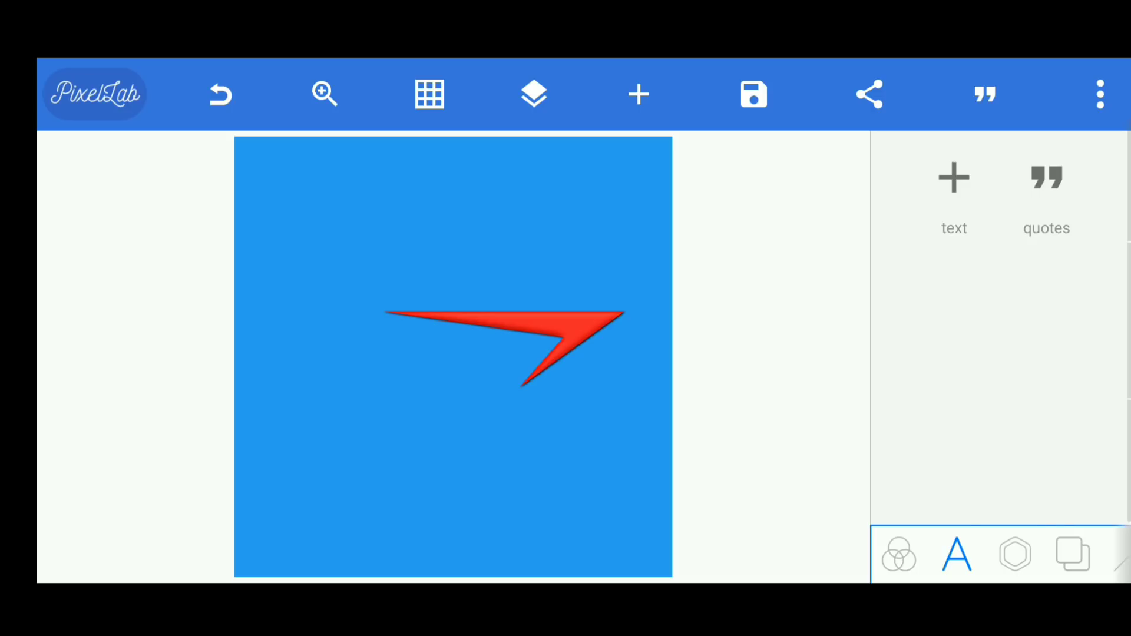
{"action": "left_click", "coordinate": [954, 180]}
{"action": "mouse_move", "coordinate": [279, 156]}
{"action": "left_mouse_down"}
{"action": "mouse_move", "coordinate": [370, 272]}
{"action": "mouse_move", "coordinate": [412, 278]}
{"action": "left_mouse_up"}
{"action": "left_click", "coordinate": [412, 277]}
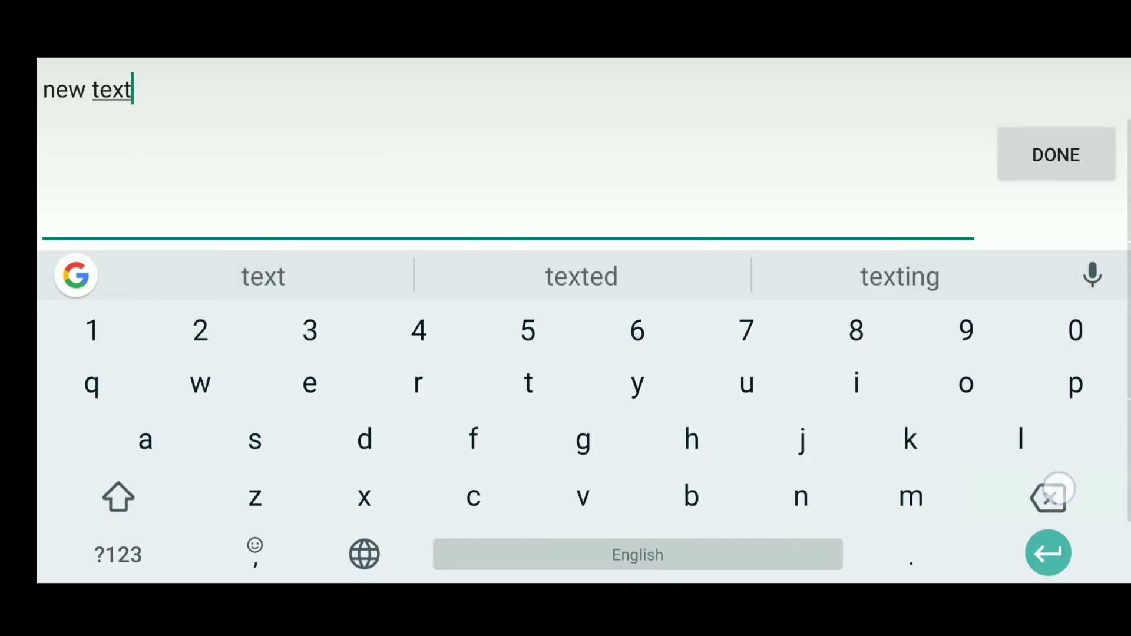
{"action": "key", "text": "BackSpace"}
{"action": "key", "text": "BackSpace"}
{"action": "key", "text": "BackSpace"}
{"action": "key", "text": "BackSpace"}
{"action": "key", "text": "BackSpace"}
{"action": "key", "text": "BackSpace"}
{"action": "type", "text": "AC "}
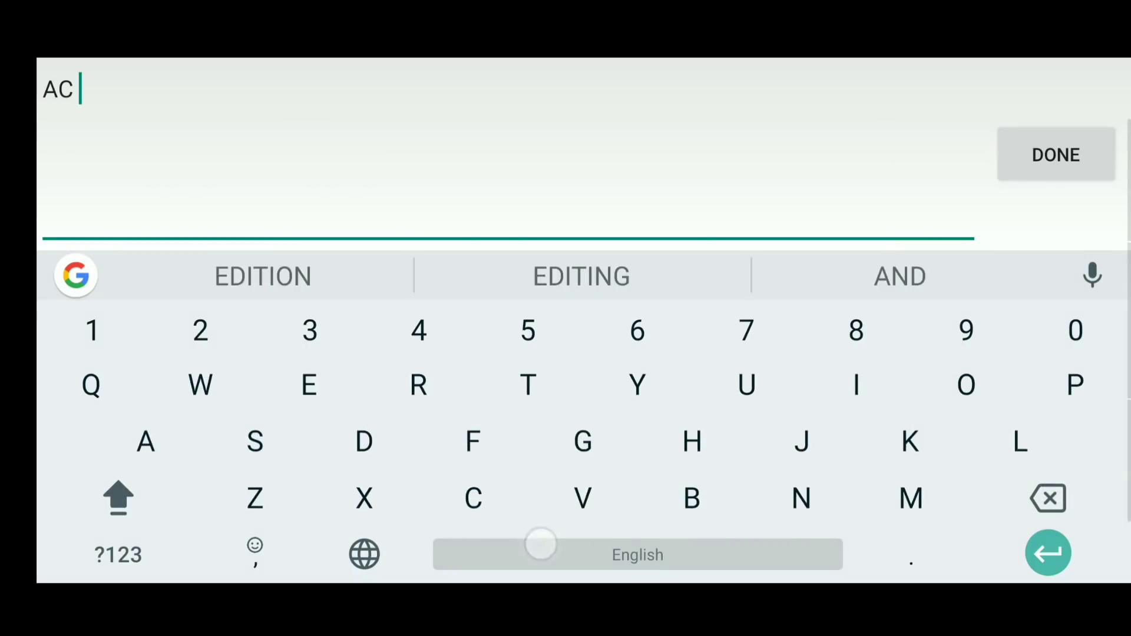
{"action": "type", "text": "EDIT'Z"}
Enter 'AC EDIT'Z' and place it further left, under the swoosh's tail.
{"action": "left_click", "coordinate": [1057, 155]}
{"action": "left_click", "coordinate": [857, 136]}
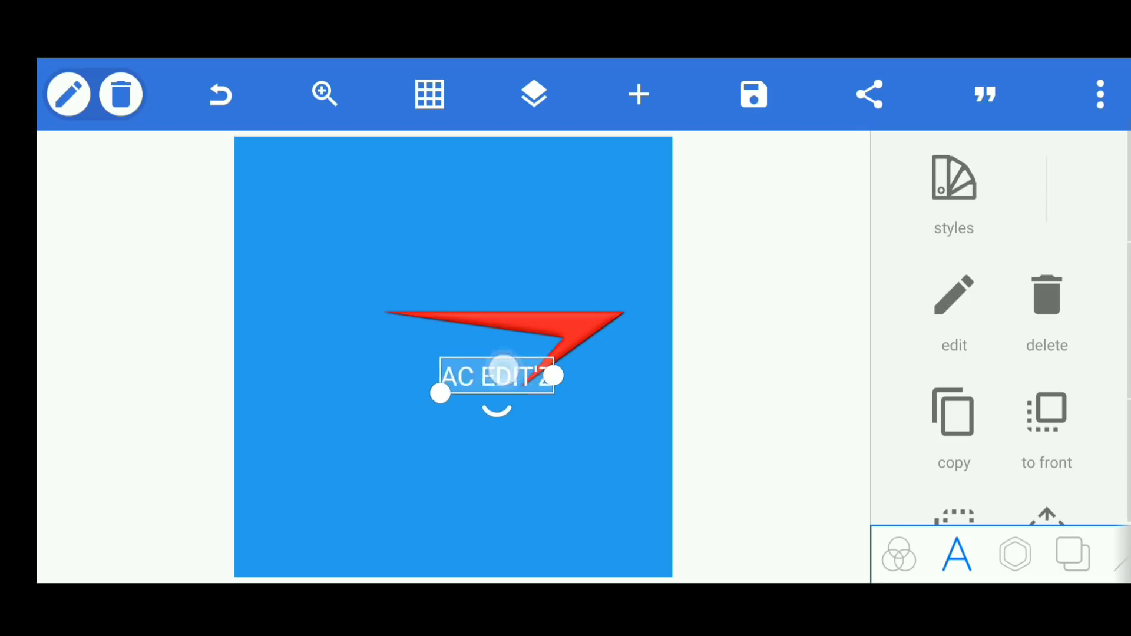
{"action": "left_click_drag", "start_coordinate": [500, 372], "coordinate": [424, 376]}
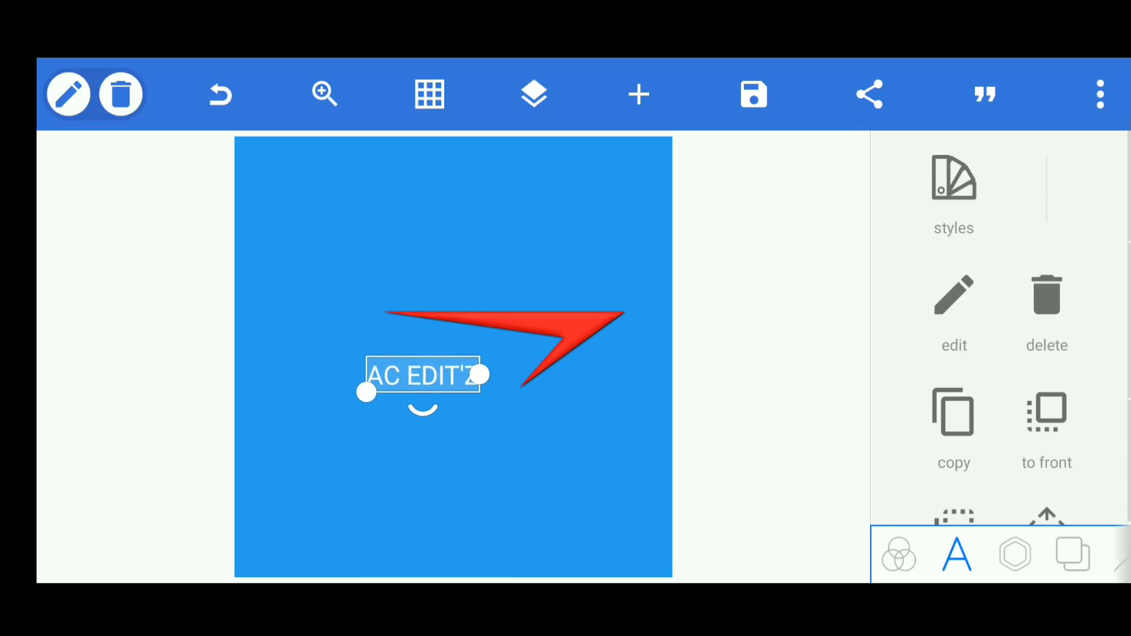
{"action": "scroll", "coordinate": [1000, 354], "scroll_direction": "down", "scroll_amount": 5}
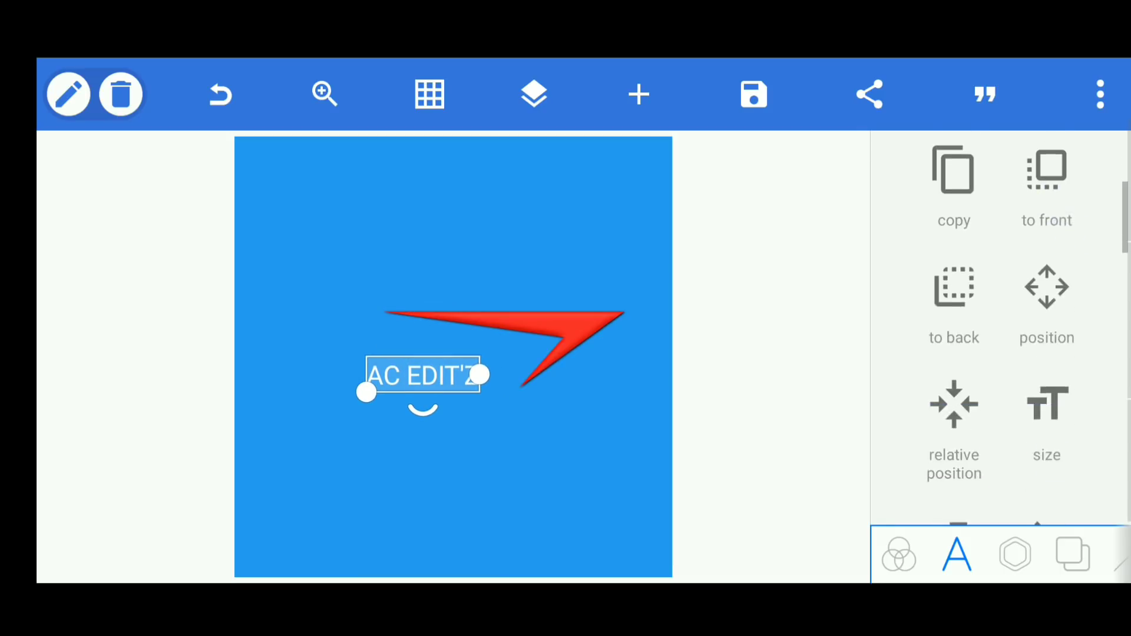
{"action": "scroll", "coordinate": [1001, 353], "scroll_direction": "down", "scroll_amount": 5}
{"action": "scroll", "coordinate": [1001, 354], "scroll_direction": "down", "scroll_amount": 5}
{"action": "scroll", "coordinate": [1002, 354], "scroll_direction": "down", "scroll_amount": 3}
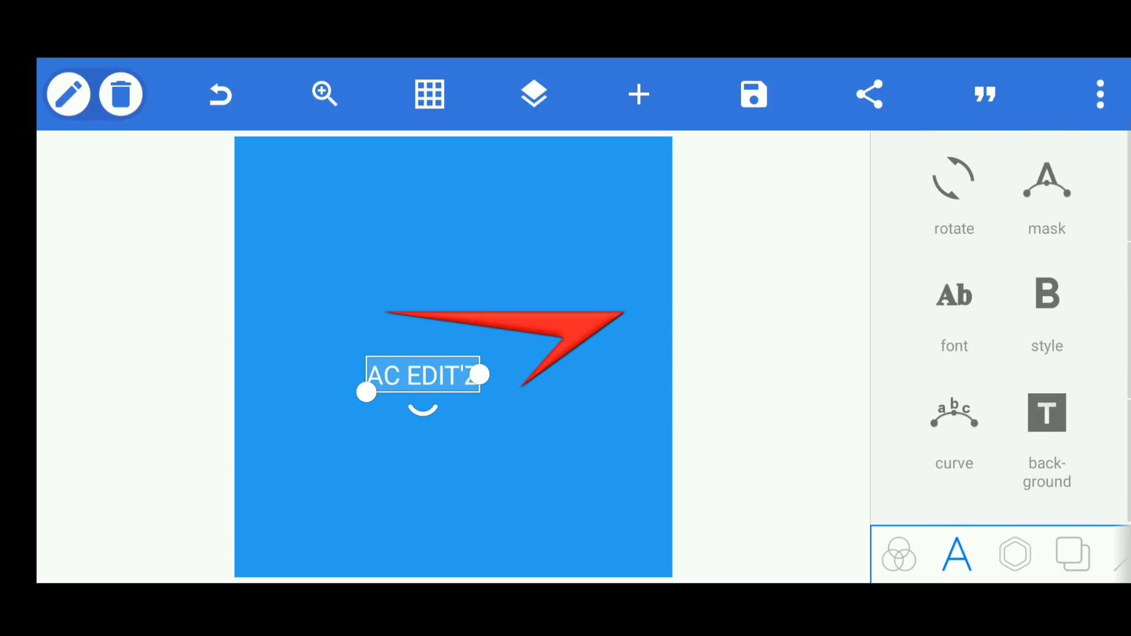
Apply the BUCHANANCOND font from My Fonts to AC EDIT'Z and move it onto the swoosh.
{"action": "left_click", "coordinate": [955, 309]}
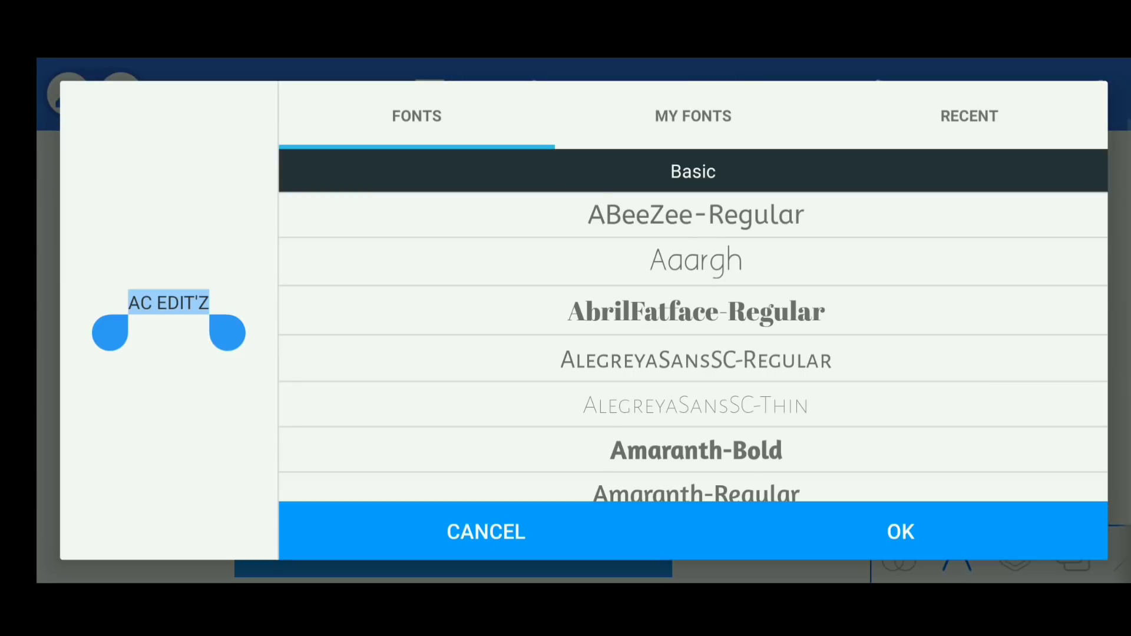
{"action": "left_click", "coordinate": [693, 116]}
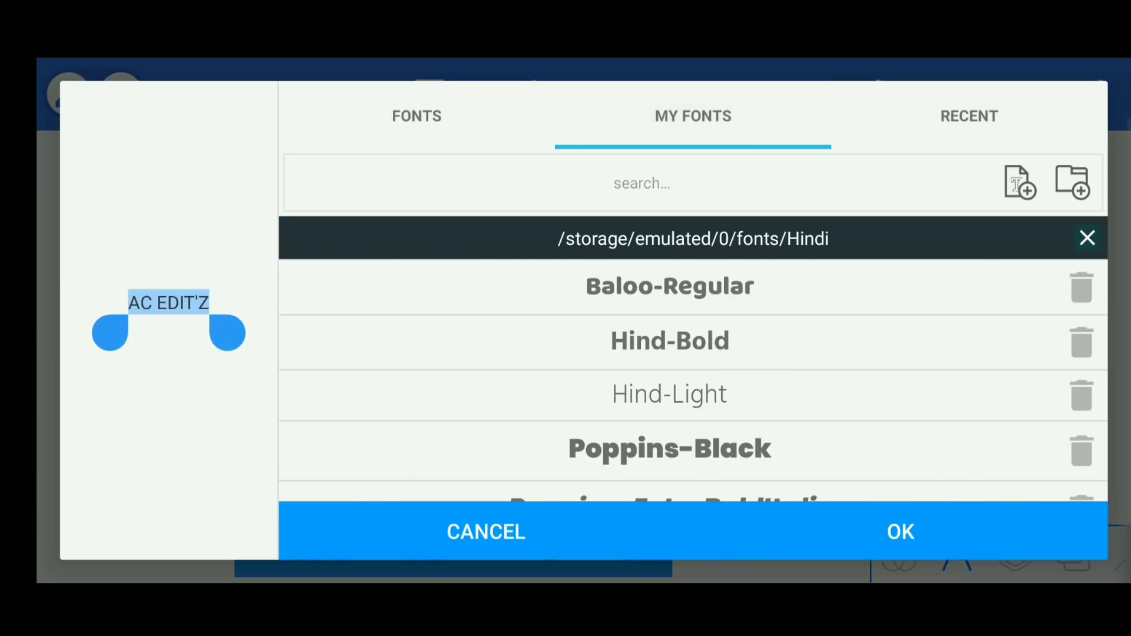
{"action": "left_click", "coordinate": [732, 180]}
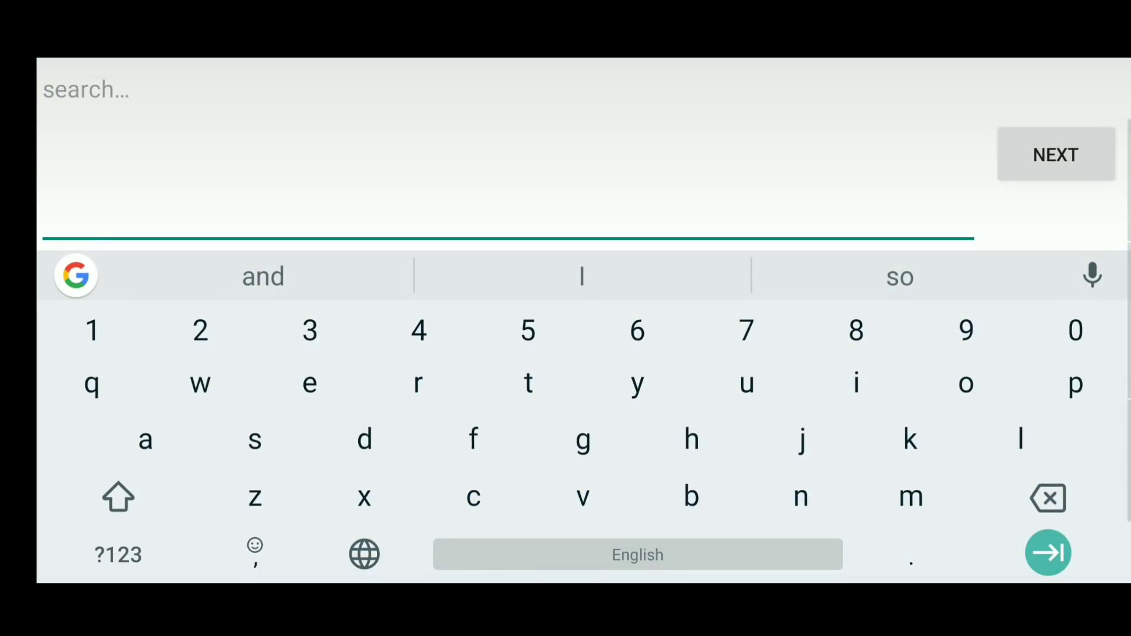
{"action": "type", "text": "buc"}
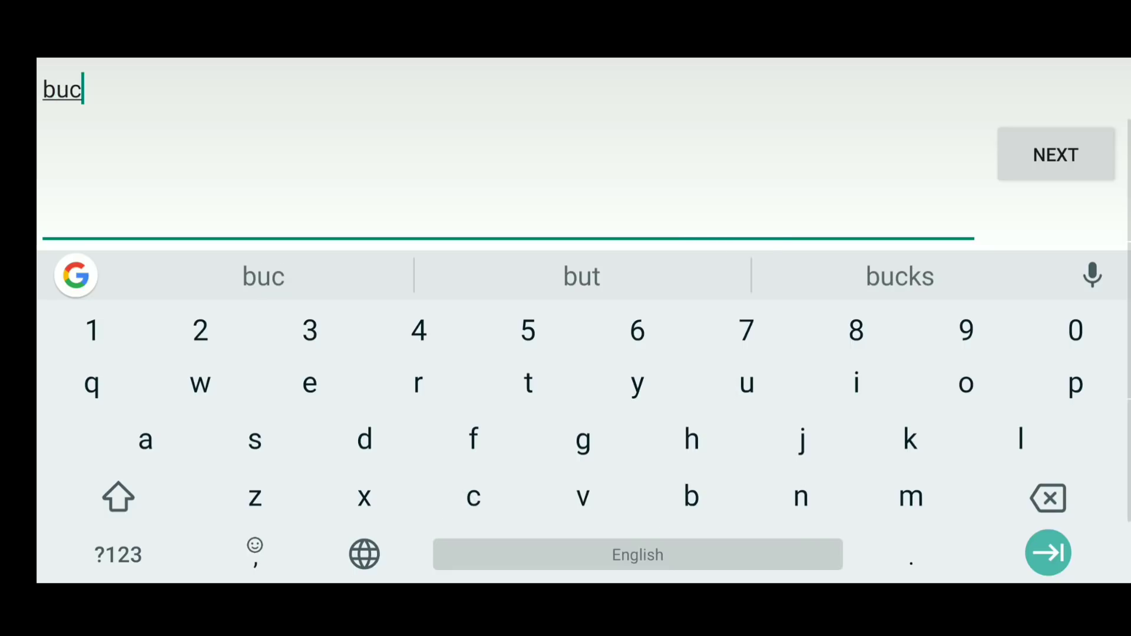
{"action": "left_click", "coordinate": [1057, 154]}
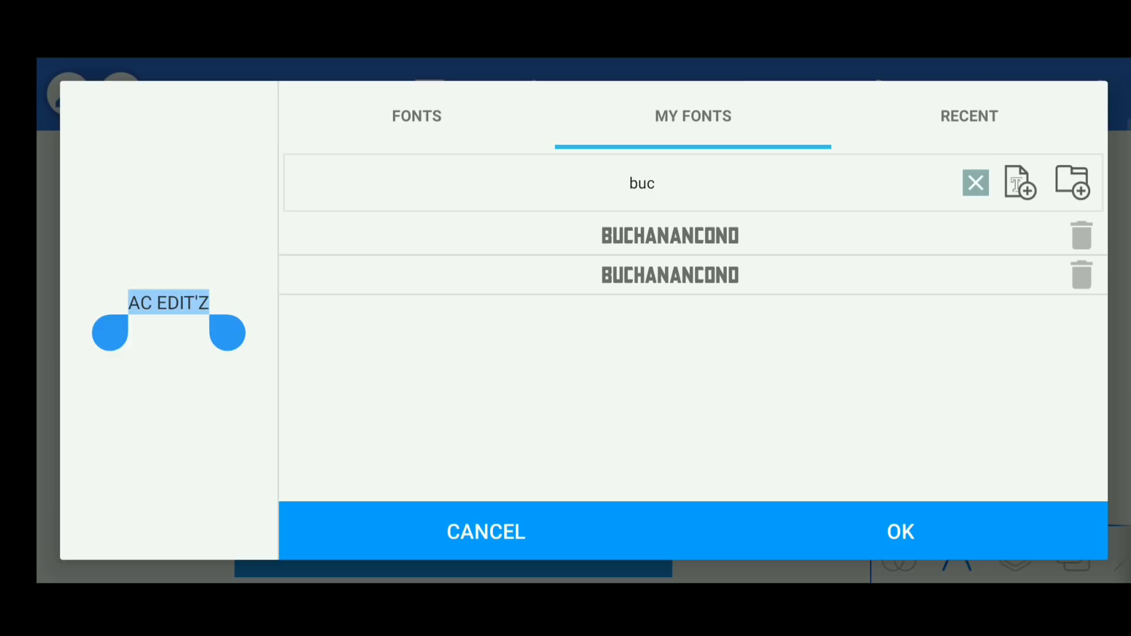
{"action": "left_click", "coordinate": [670, 236]}
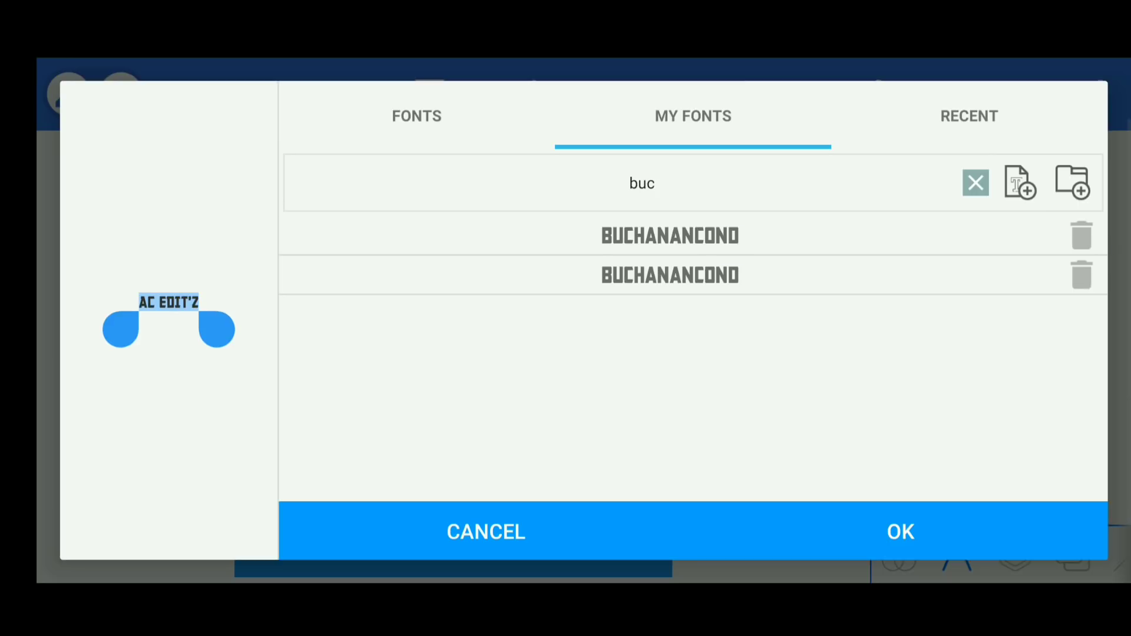
{"action": "left_click", "coordinate": [901, 531]}
{"action": "left_click", "coordinate": [523, 433]}
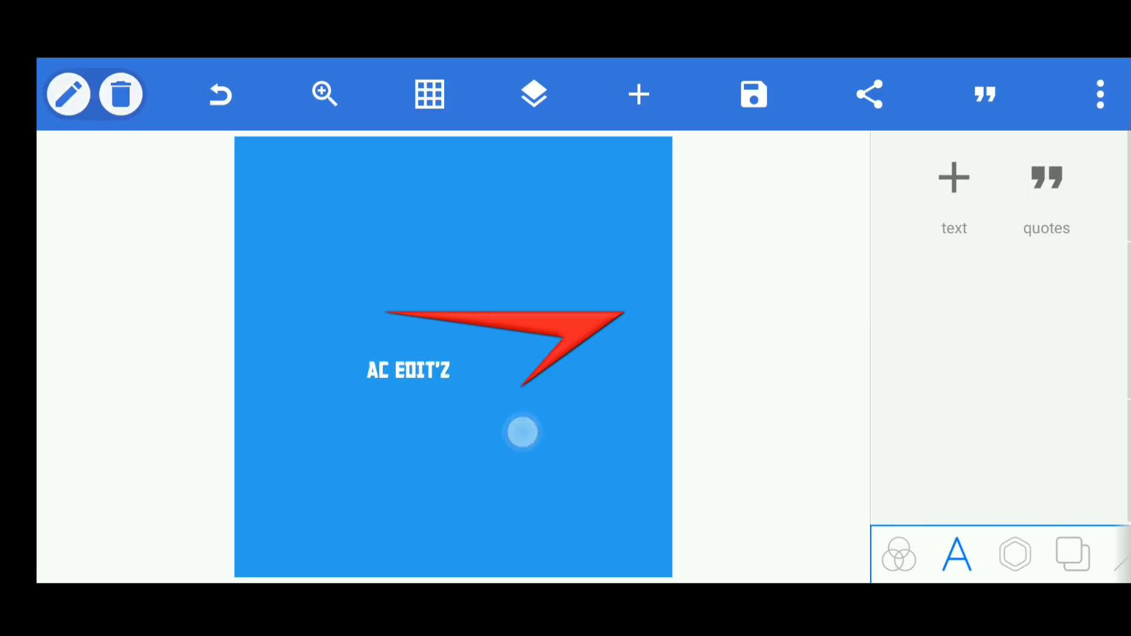
{"action": "left_click_drag", "start_coordinate": [408, 370], "coordinate": [500, 339]}
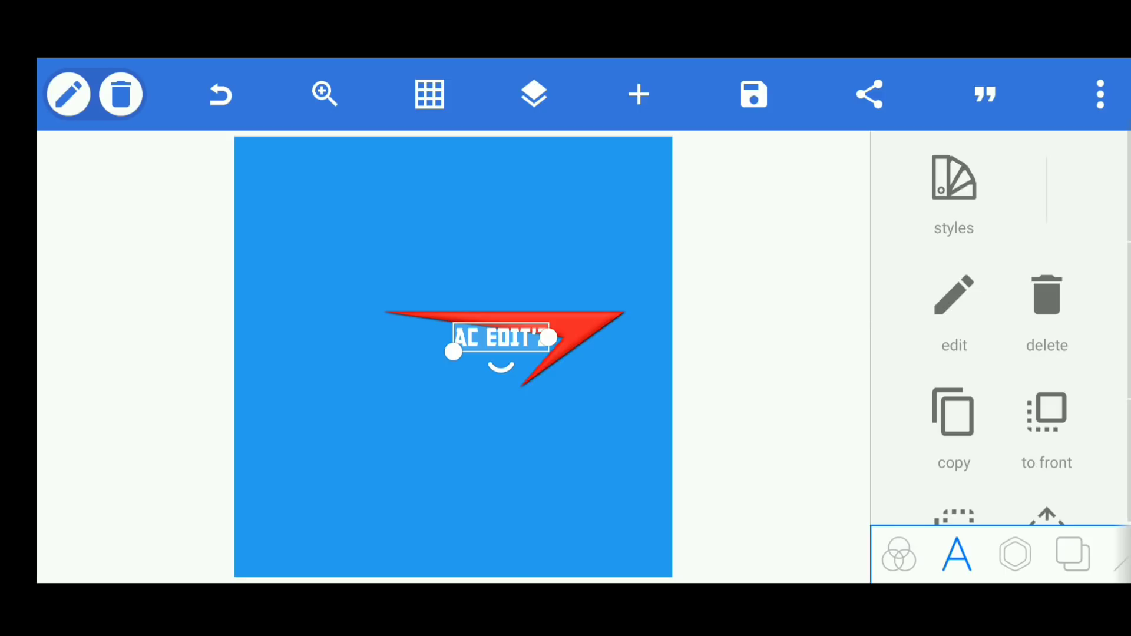
{"action": "scroll", "coordinate": [1028, 416], "scroll_direction": "down", "scroll_amount": 2}
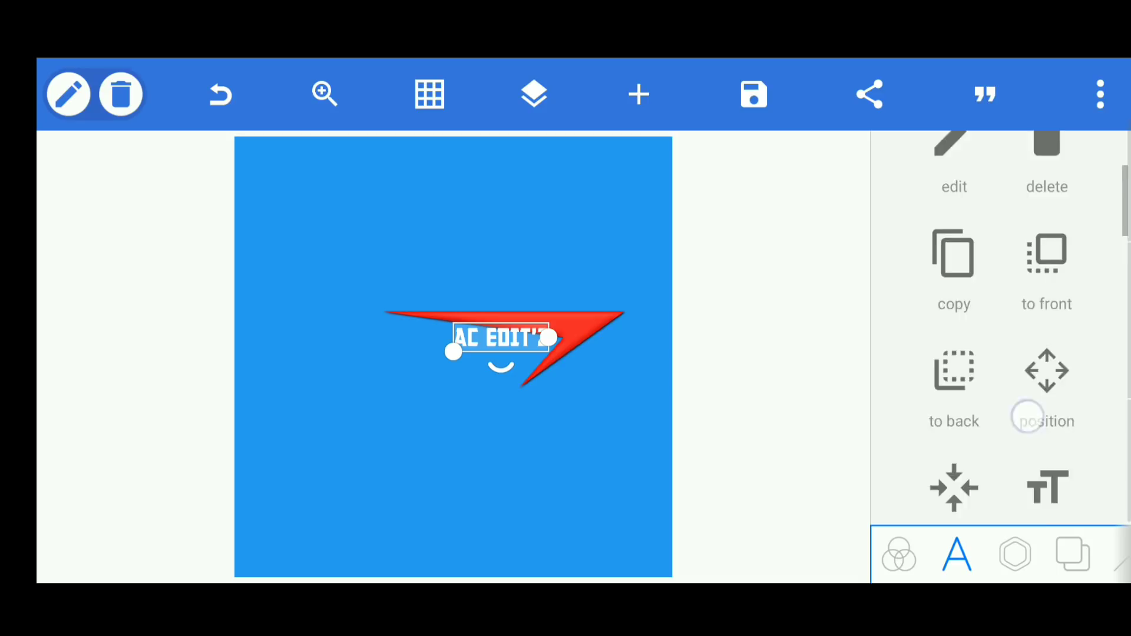
{"action": "scroll", "coordinate": [1030, 389], "scroll_direction": "down", "scroll_amount": 3}
{"action": "scroll", "coordinate": [1030, 345], "scroll_direction": "down", "scroll_amount": 2}
{"action": "scroll", "coordinate": [1030, 305], "scroll_direction": "down", "scroll_amount": 2}
{"action": "scroll", "coordinate": [1029, 265], "scroll_direction": "down", "scroll_amount": 2}
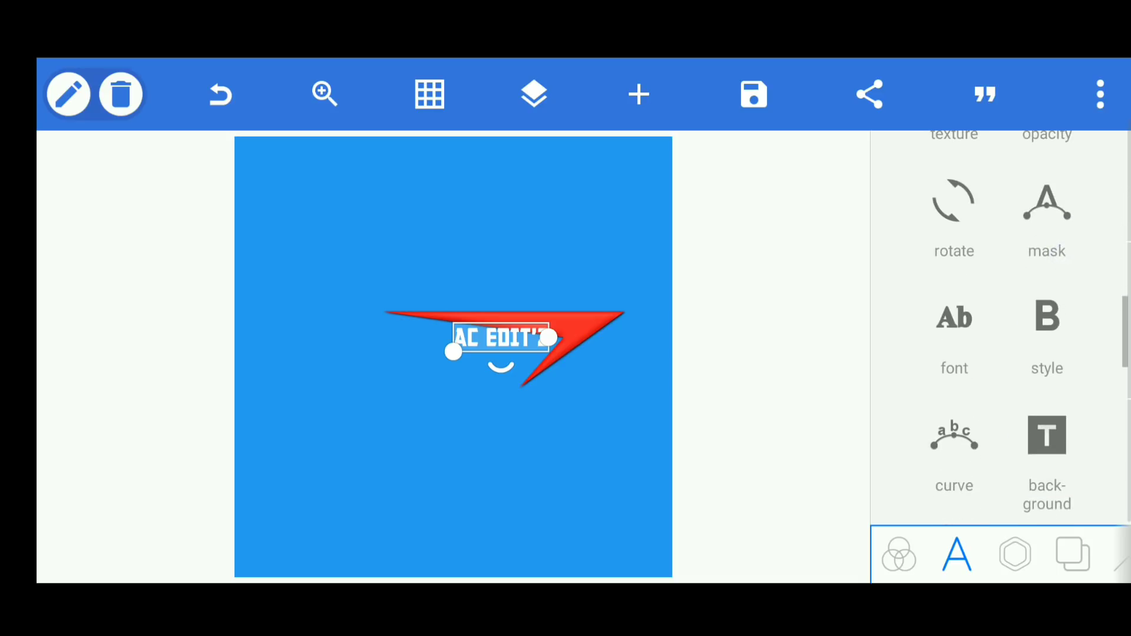
Add buchanancond.ttf from the Download folder to My Fonts.
{"action": "left_click", "coordinate": [955, 318]}
{"action": "left_click", "coordinate": [693, 115]}
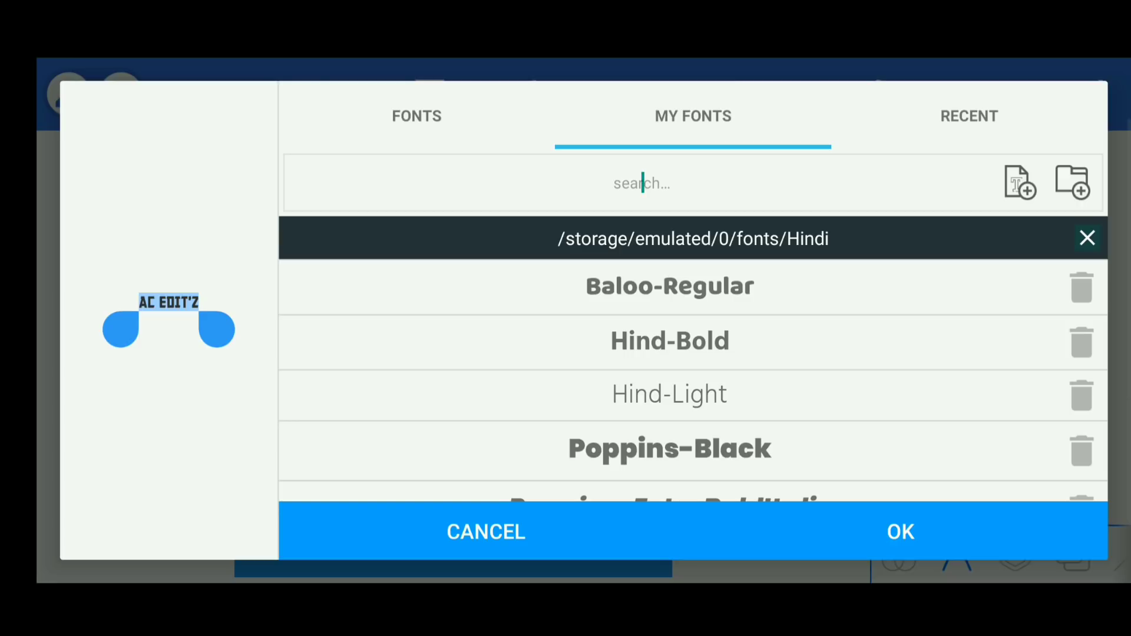
{"action": "left_click", "coordinate": [1020, 183]}
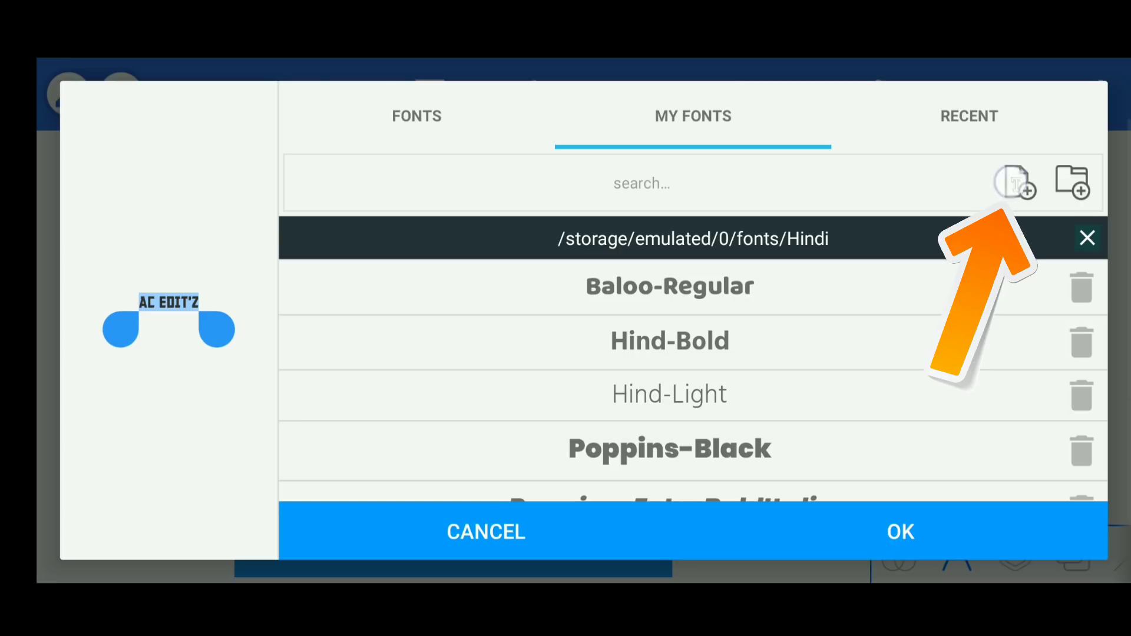
{"action": "scroll", "coordinate": [647, 218], "scroll_direction": "down", "scroll_amount": 2}
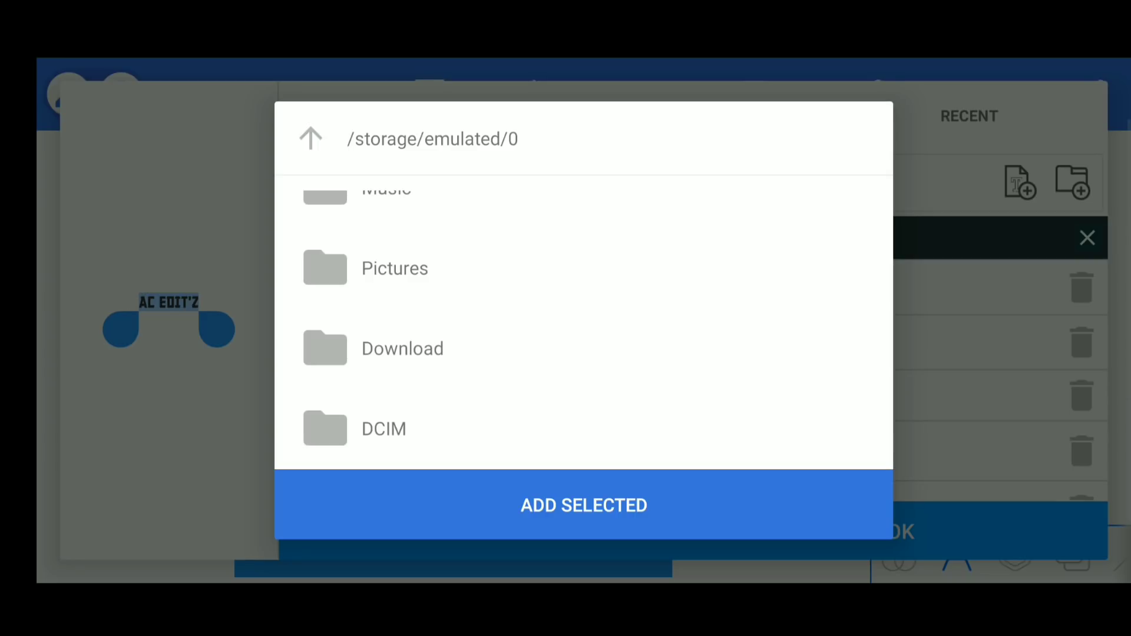
{"action": "left_click", "coordinate": [484, 362]}
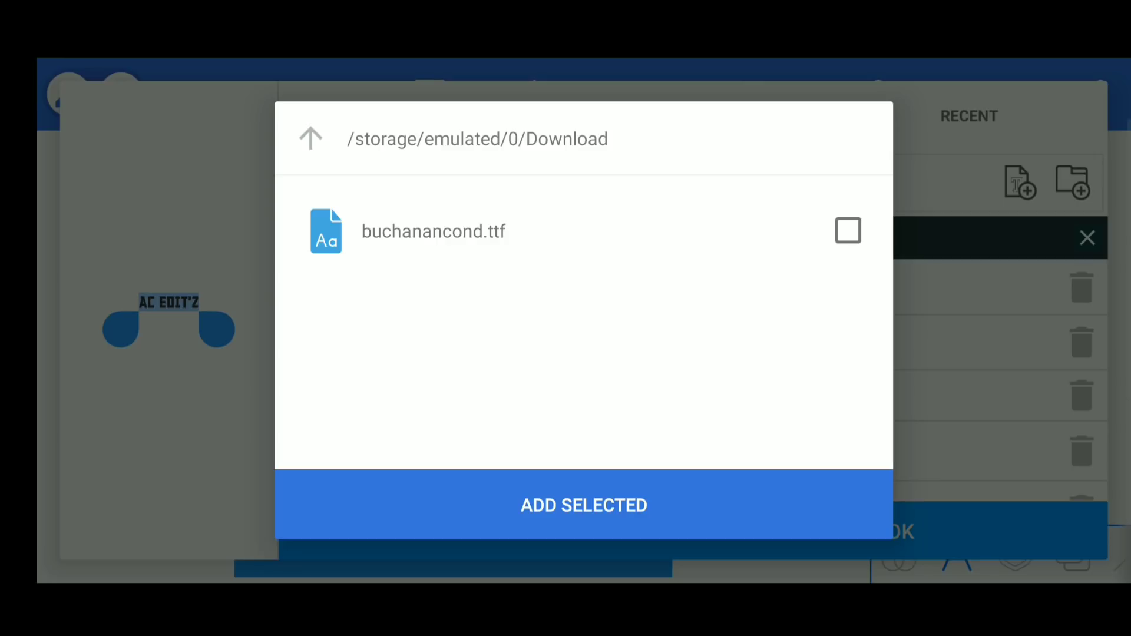
{"action": "left_click", "coordinate": [848, 231]}
{"action": "left_click", "coordinate": [584, 505]}
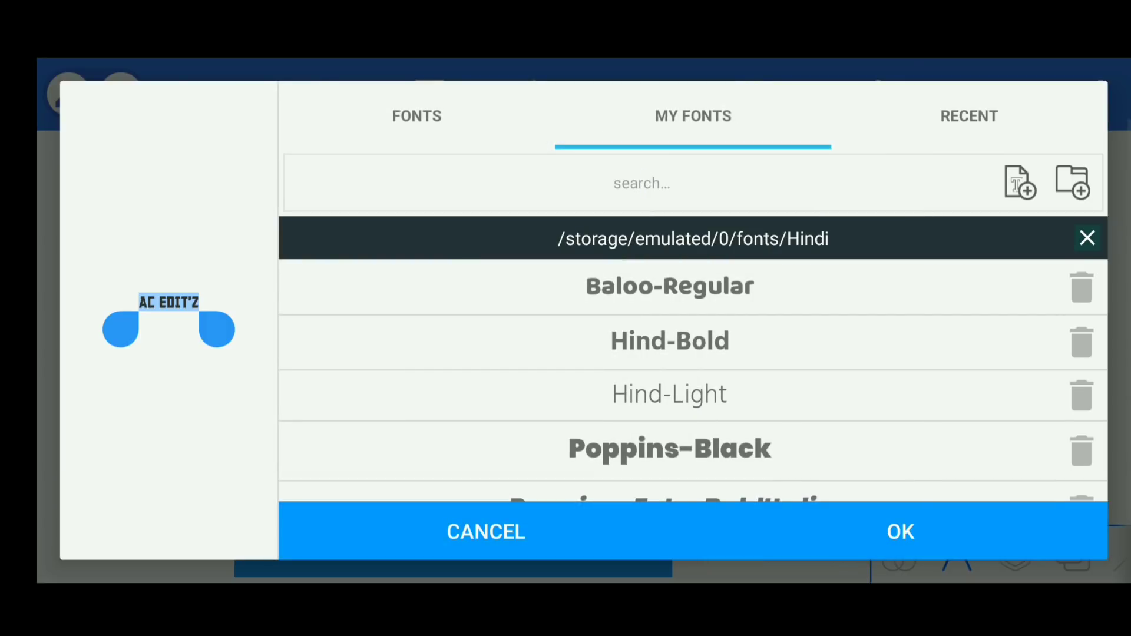
{"action": "left_click", "coordinate": [901, 532]}
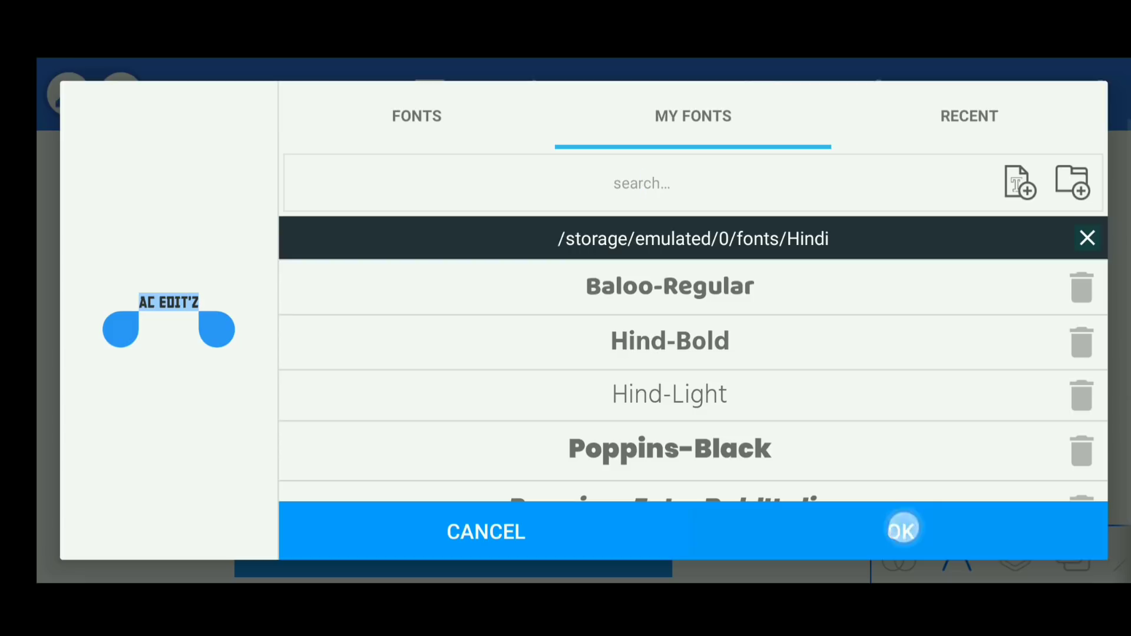
Enlarge AC EDIT'Z, nudge it left onto the swoosh's tail, then deselect it.
{"action": "left_click", "coordinate": [543, 429]}
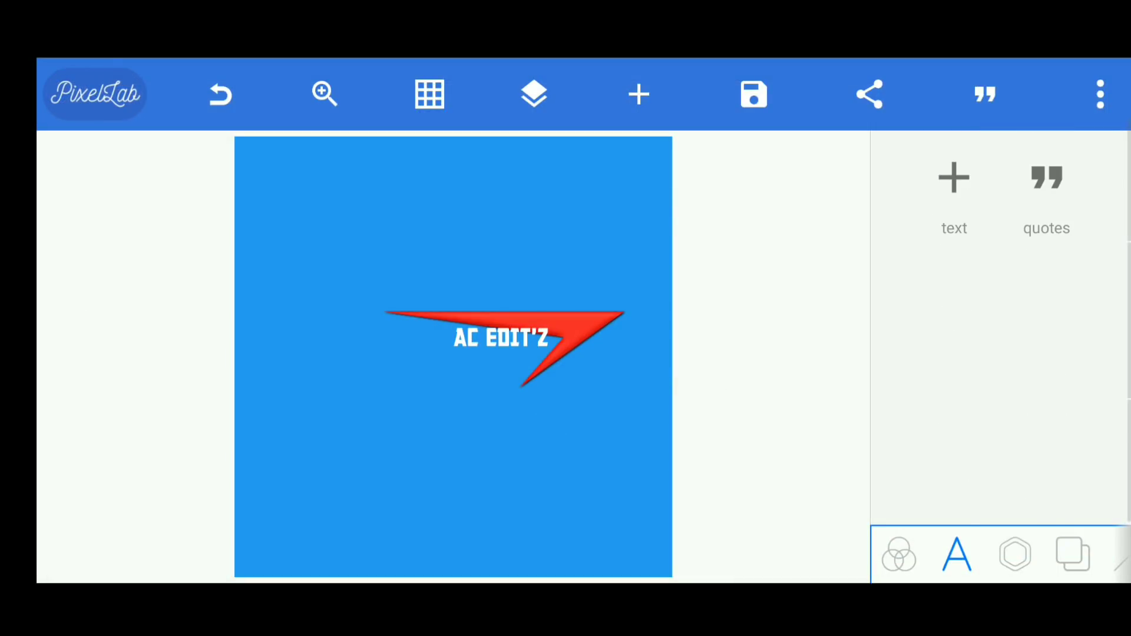
{"action": "left_click_drag", "start_coordinate": [514, 337], "coordinate": [545, 355]}
{"action": "left_click_drag", "start_coordinate": [483, 372], "coordinate": [383, 483]}
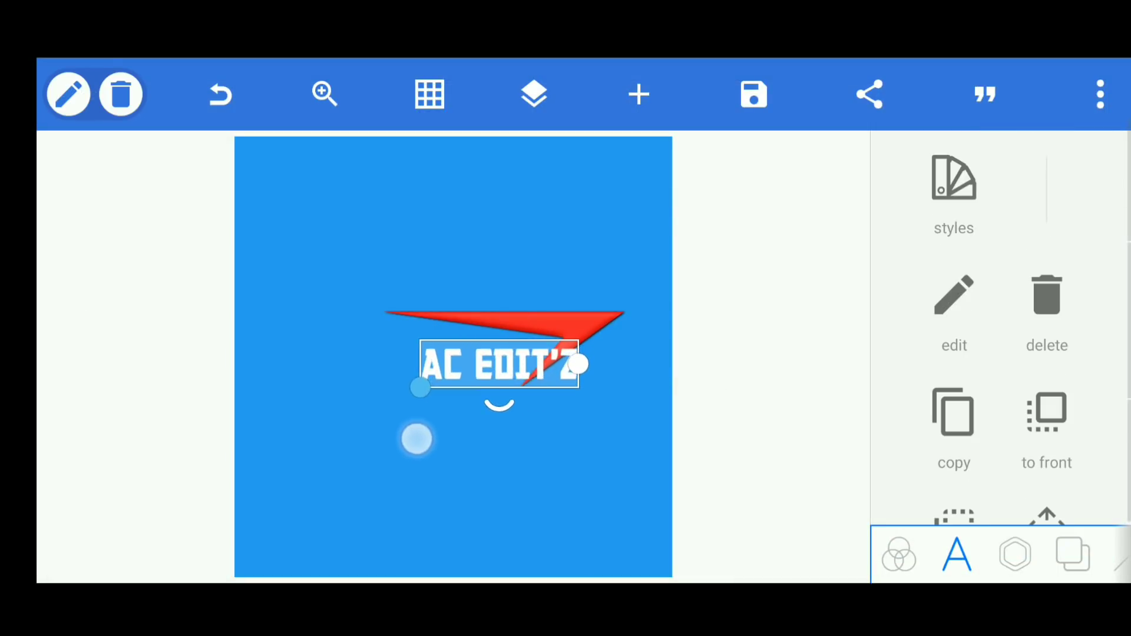
{"action": "left_click_drag", "start_coordinate": [488, 375], "coordinate": [437, 371]}
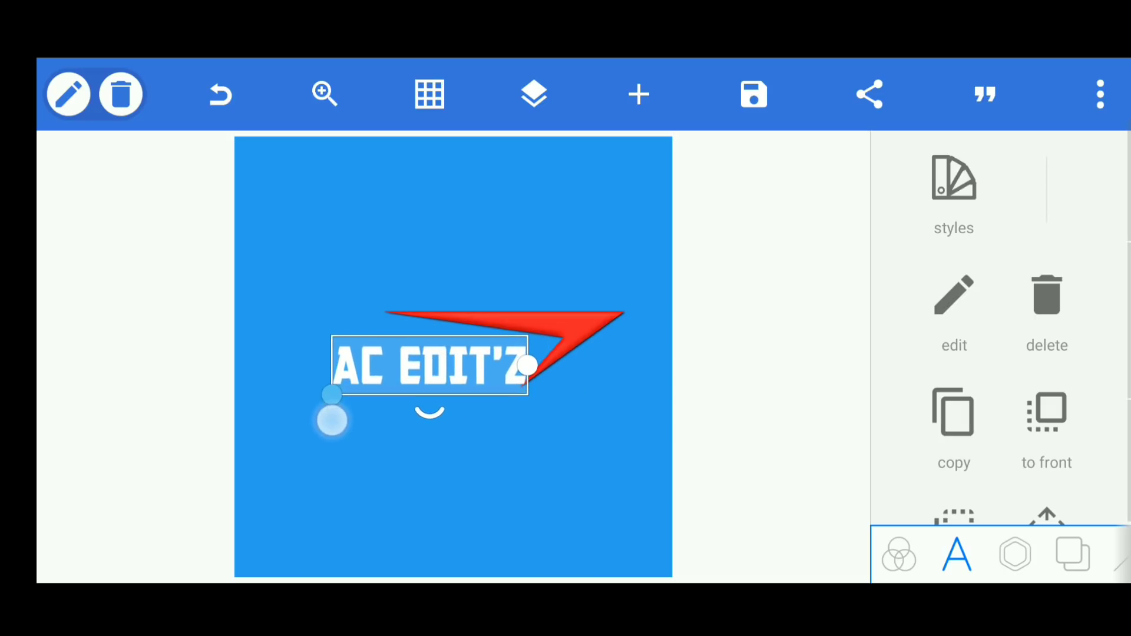
{"action": "left_click_drag", "start_coordinate": [337, 404], "coordinate": [327, 394]}
{"action": "left_click_drag", "start_coordinate": [451, 366], "coordinate": [466, 358]}
{"action": "left_click_drag", "start_coordinate": [366, 397], "coordinate": [280, 397]}
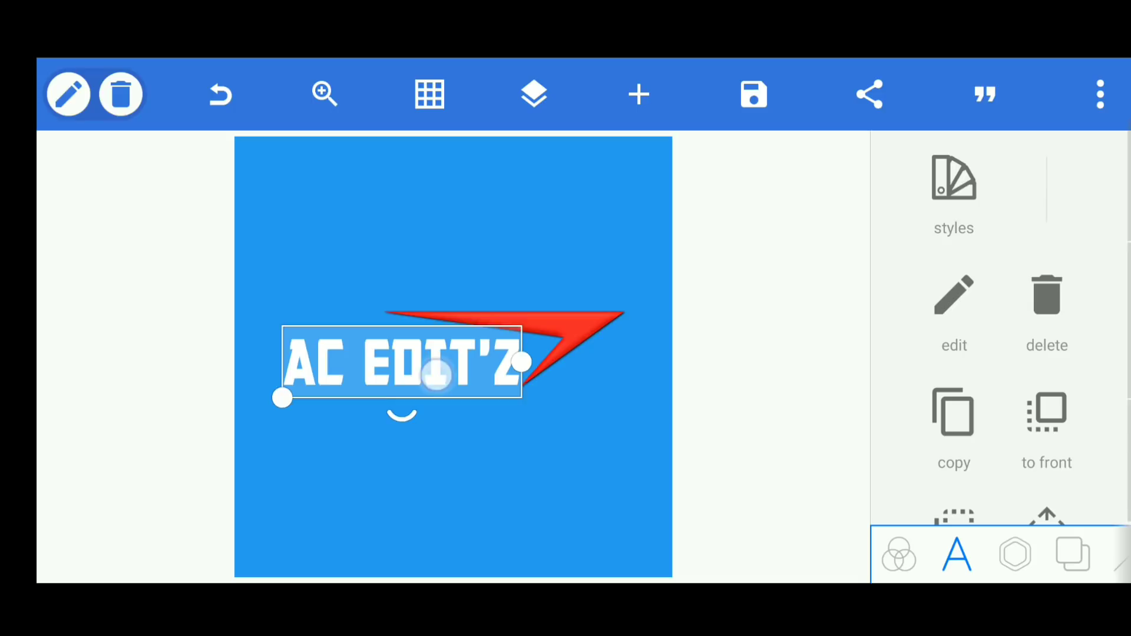
{"action": "left_click_drag", "start_coordinate": [434, 371], "coordinate": [420, 375]}
{"action": "left_click", "coordinate": [602, 416]}
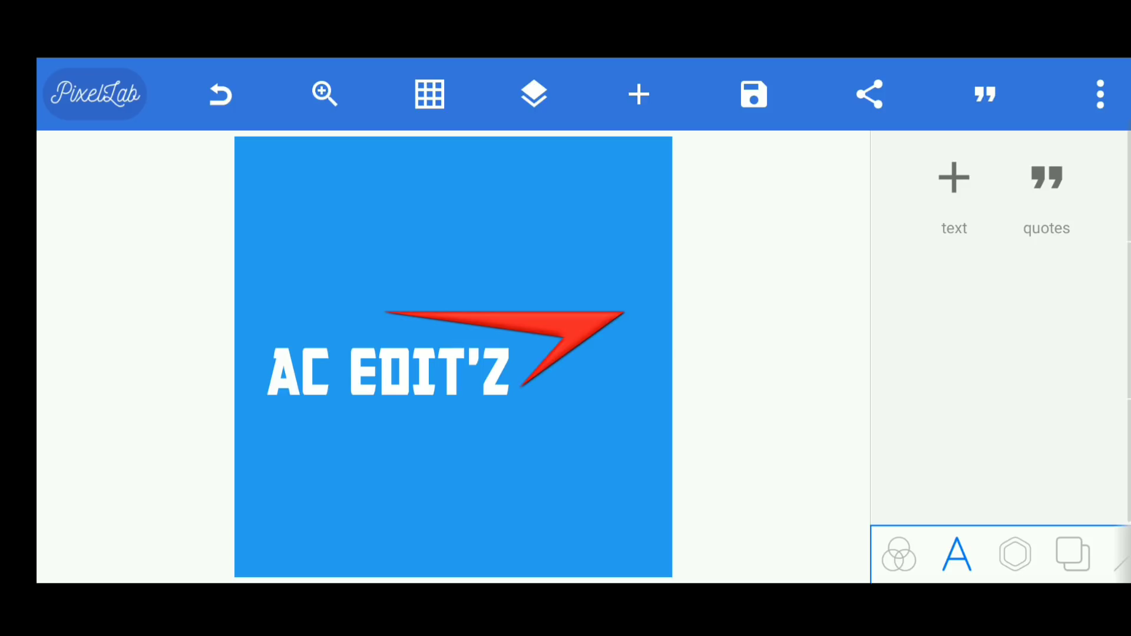
Turn on a red shadow for AC EDIT'Z with blur radius 4 and outer glow.
{"action": "left_click", "coordinate": [390, 371]}
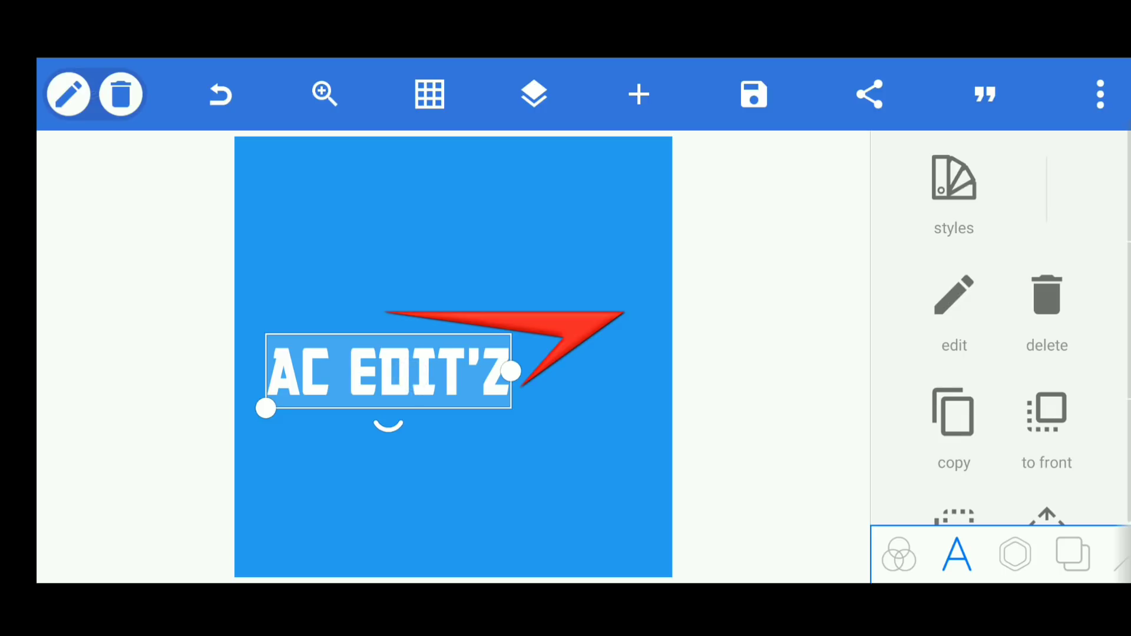
{"action": "scroll", "coordinate": [999, 327], "scroll_direction": "down", "scroll_amount": 10}
{"action": "mouse_move", "coordinate": [1023, 396]}
{"action": "left_mouse_down"}
{"action": "mouse_move", "coordinate": [1048, 292]}
{"action": "mouse_move", "coordinate": [1035, 429]}
{"action": "left_mouse_up"}
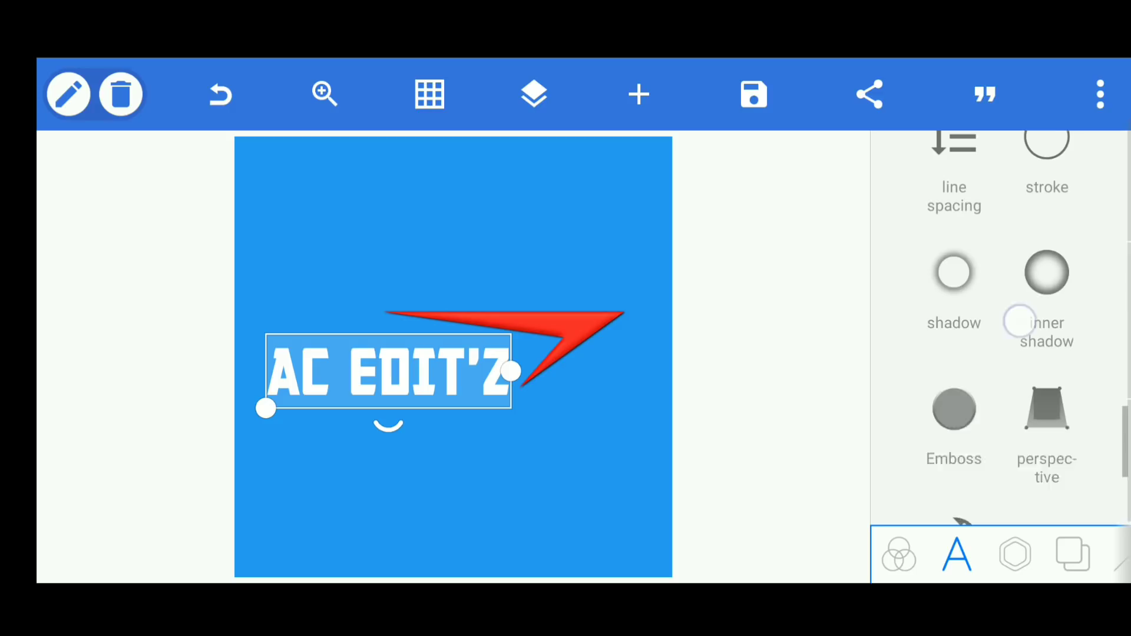
{"action": "left_click", "coordinate": [954, 274]}
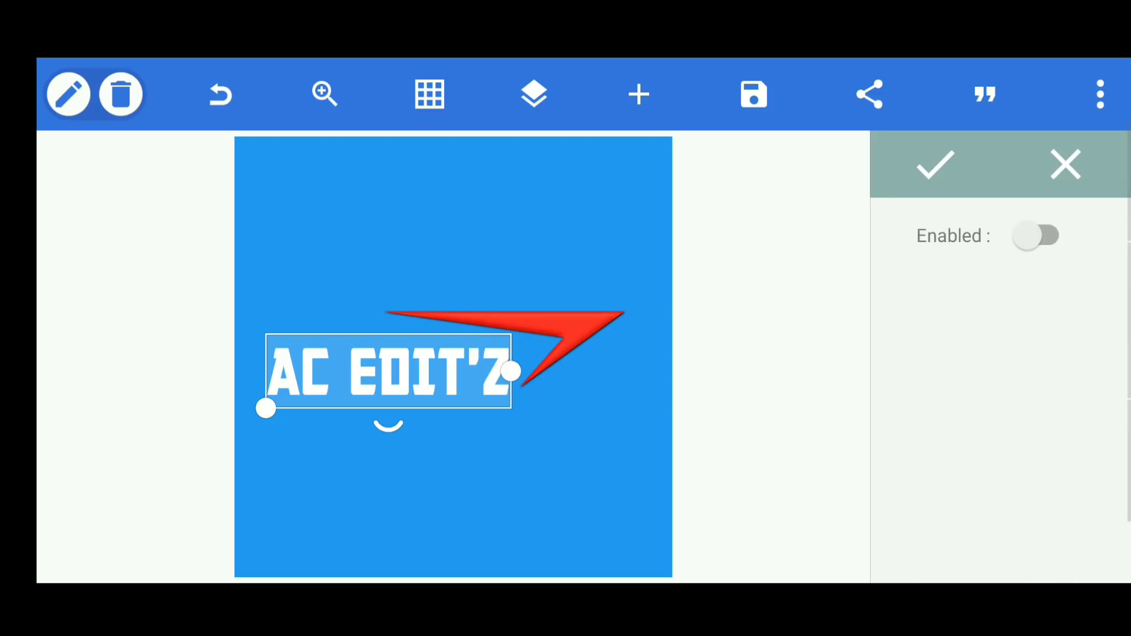
{"action": "left_click", "coordinate": [1036, 235]}
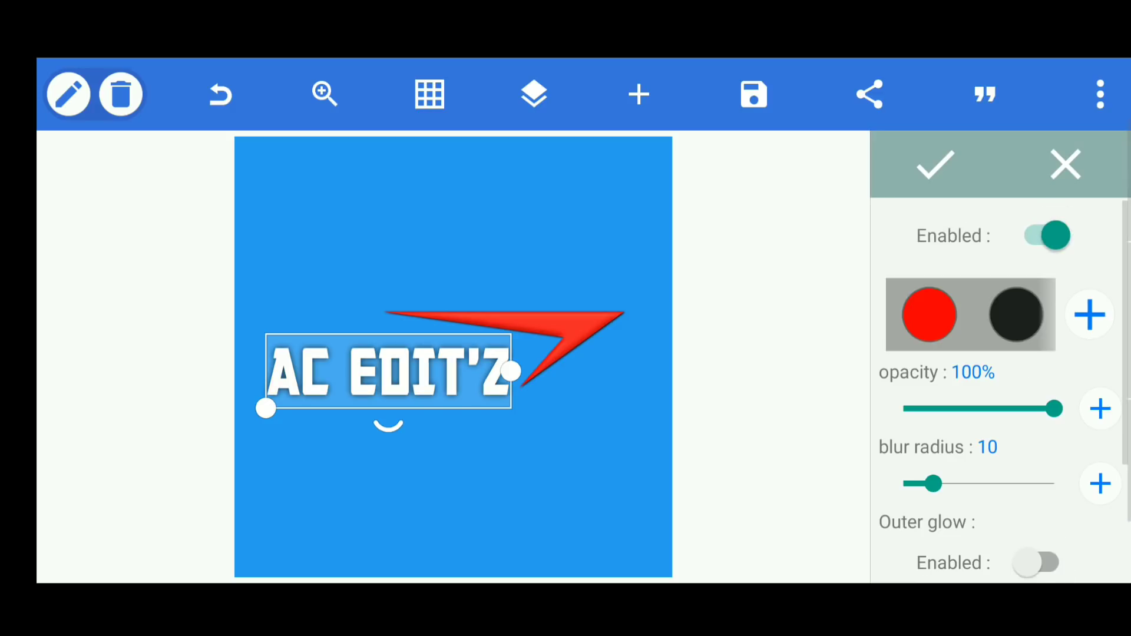
{"action": "left_click_drag", "start_coordinate": [1022, 448], "coordinate": [1024, 366]}
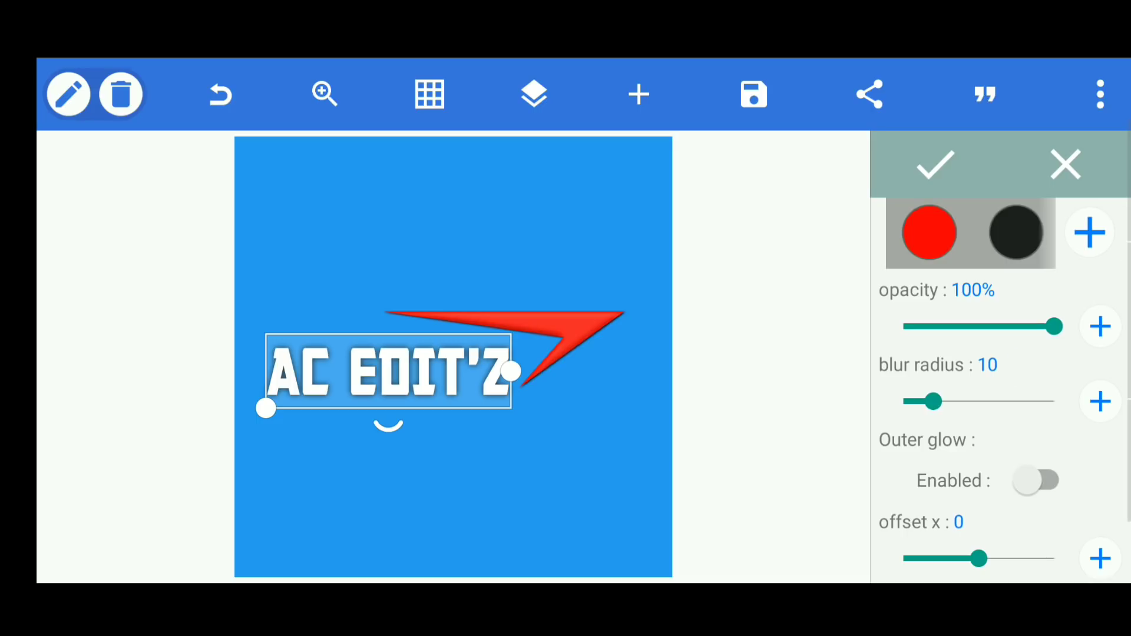
{"action": "left_click_drag", "start_coordinate": [934, 402], "coordinate": [914, 401]}
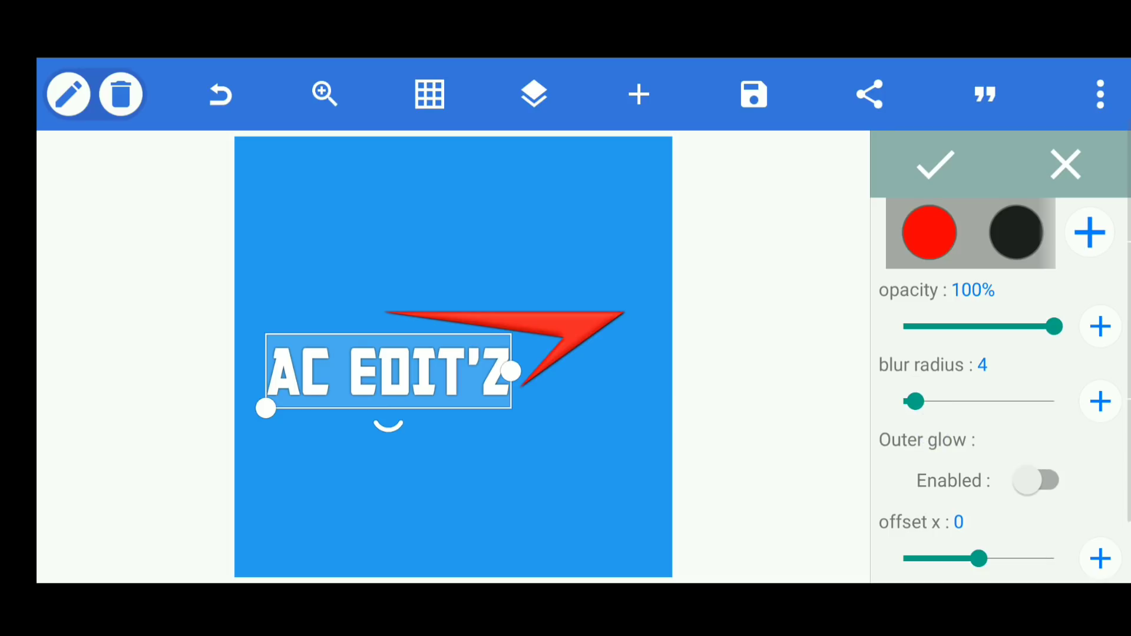
{"action": "left_click", "coordinate": [1041, 480]}
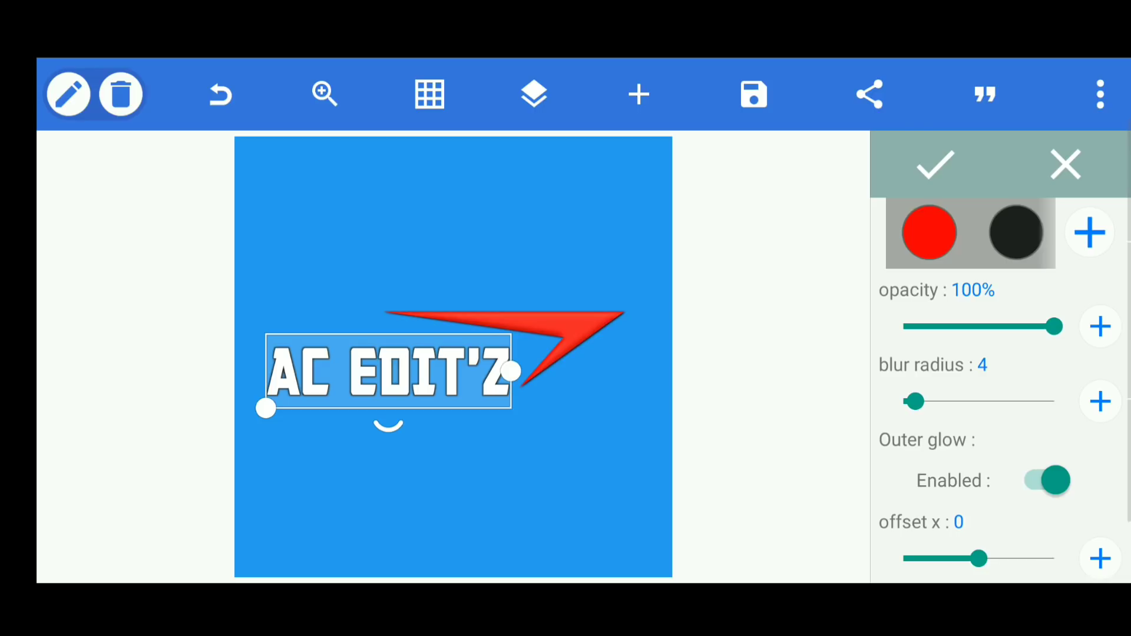
{"action": "left_click", "coordinate": [936, 165]}
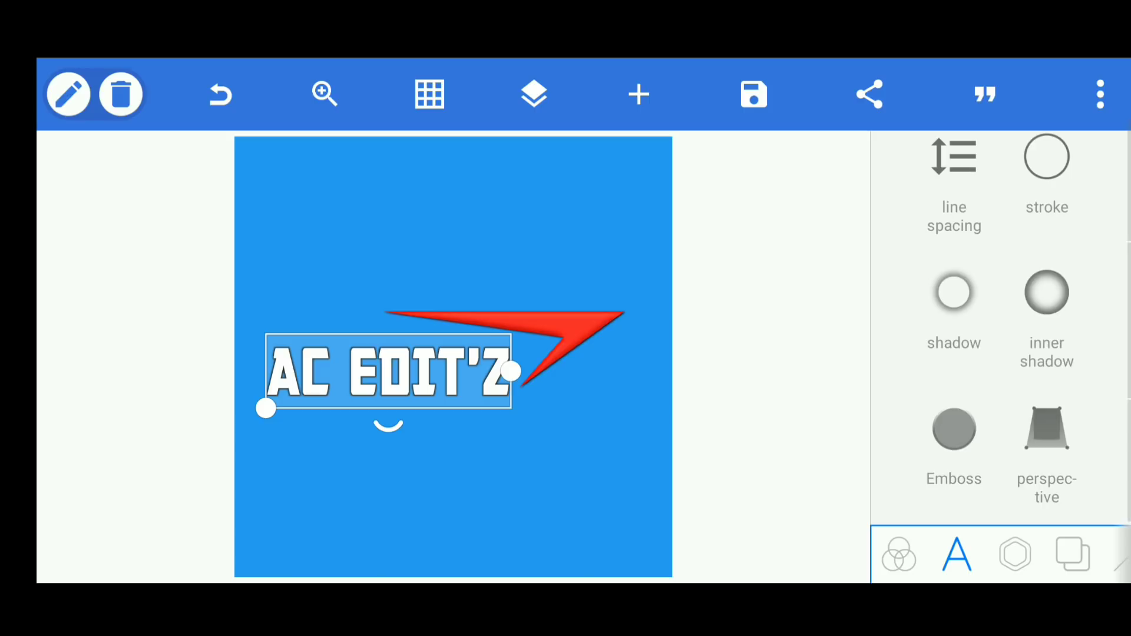
{"action": "left_click_drag", "start_coordinate": [1061, 554], "coordinate": [1017, 554]}
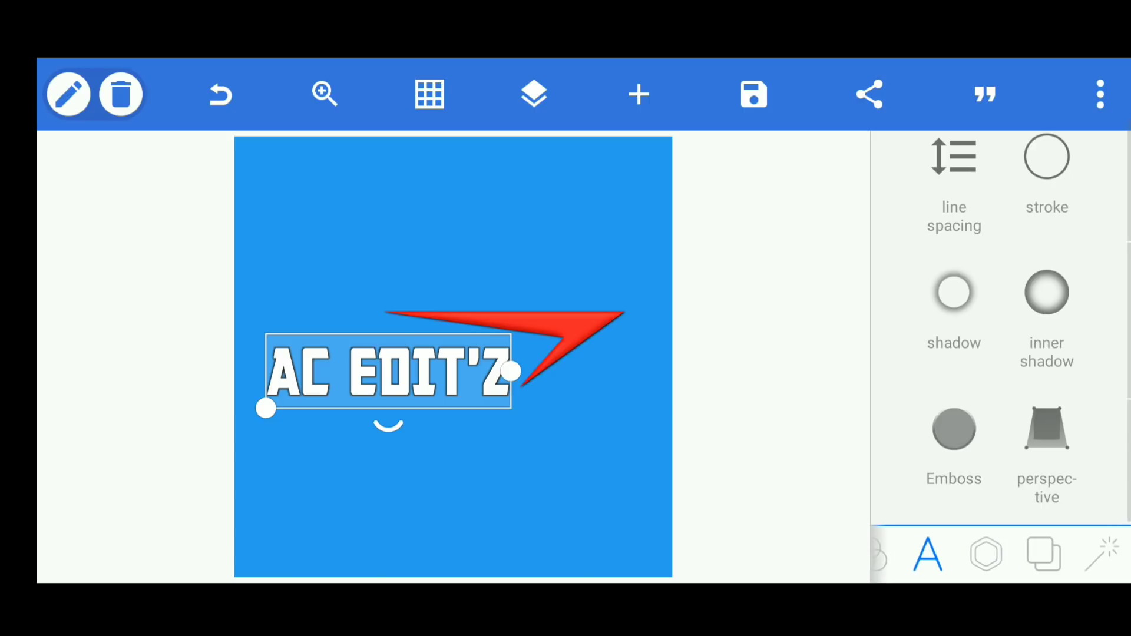
Switch the canvas background to transparent and deselect the text.
{"action": "left_click", "coordinate": [1048, 554]}
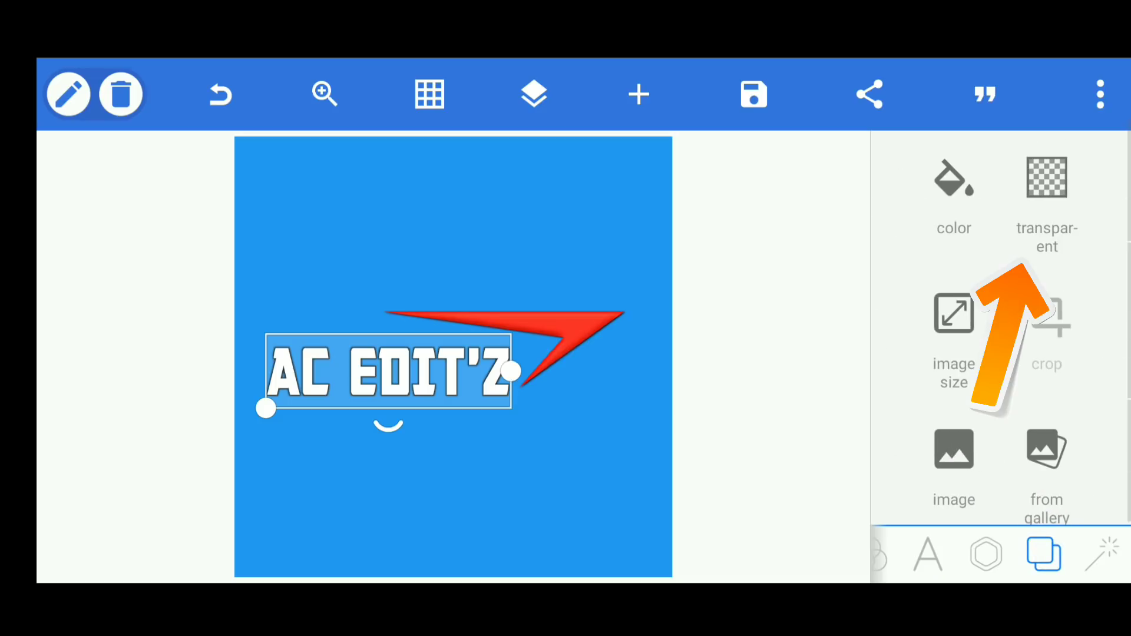
{"action": "left_click", "coordinate": [1048, 178]}
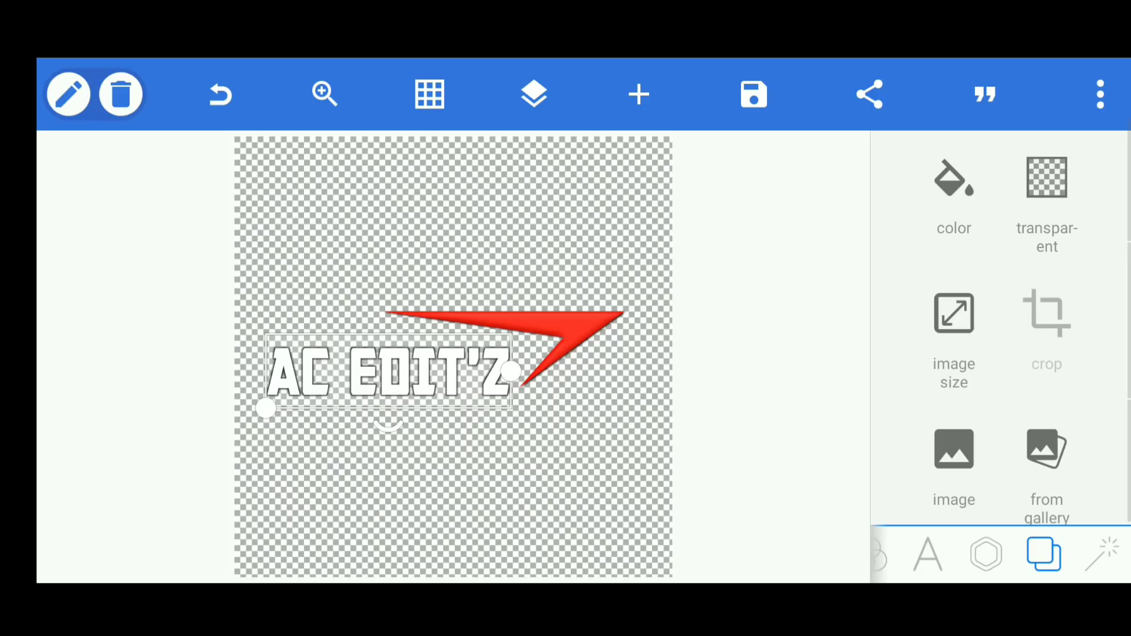
{"action": "left_click", "coordinate": [607, 472]}
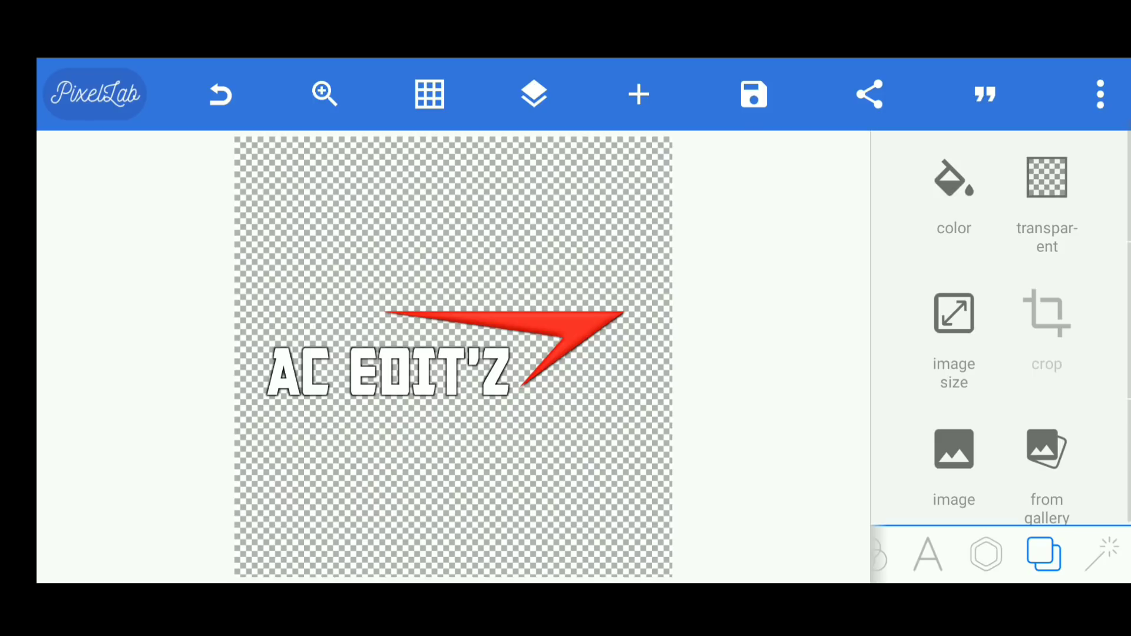
Save the design to the gallery as a PNG image at ultra dimensions.
{"action": "left_click", "coordinate": [753, 95]}
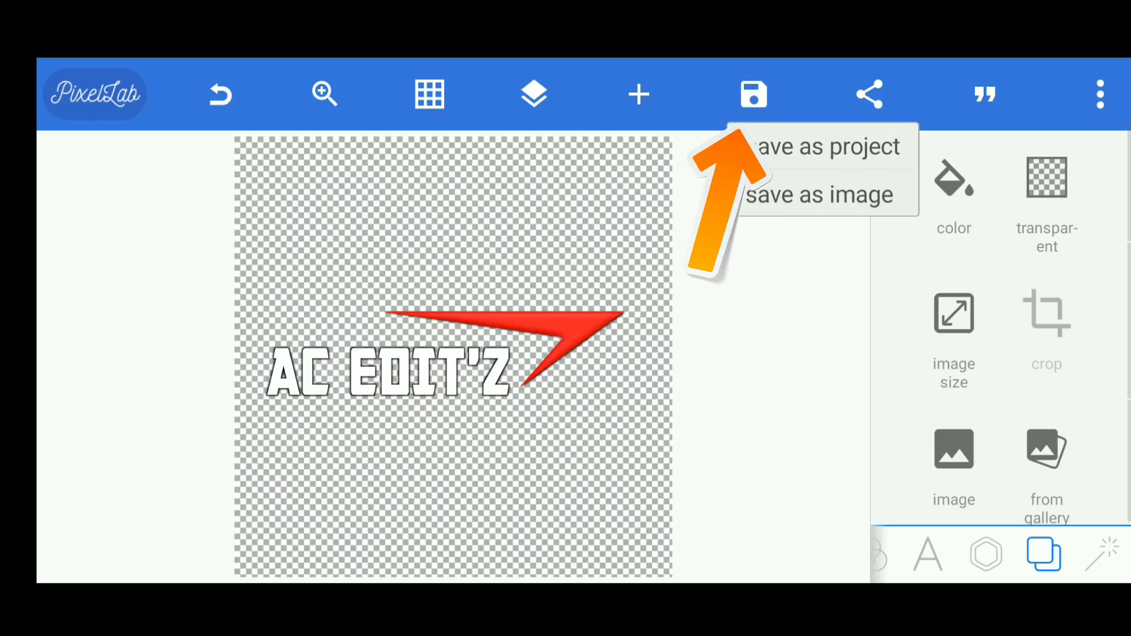
{"action": "left_click", "coordinate": [820, 194]}
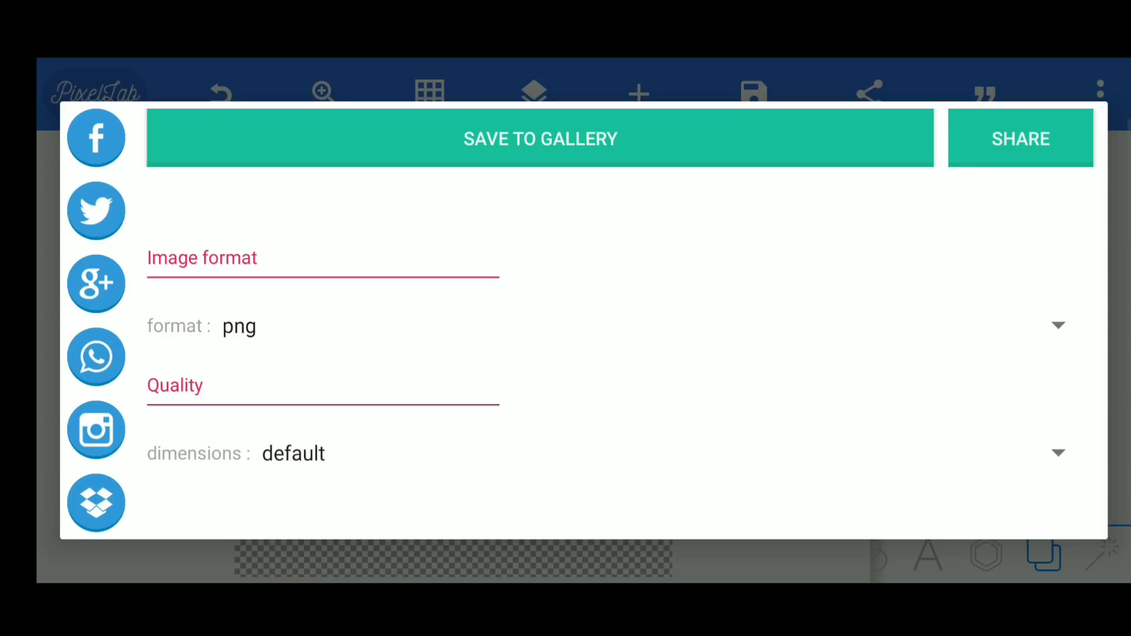
{"action": "left_click", "coordinate": [619, 453]}
{"action": "scroll", "coordinate": [611, 271], "scroll_direction": "down", "scroll_amount": 2}
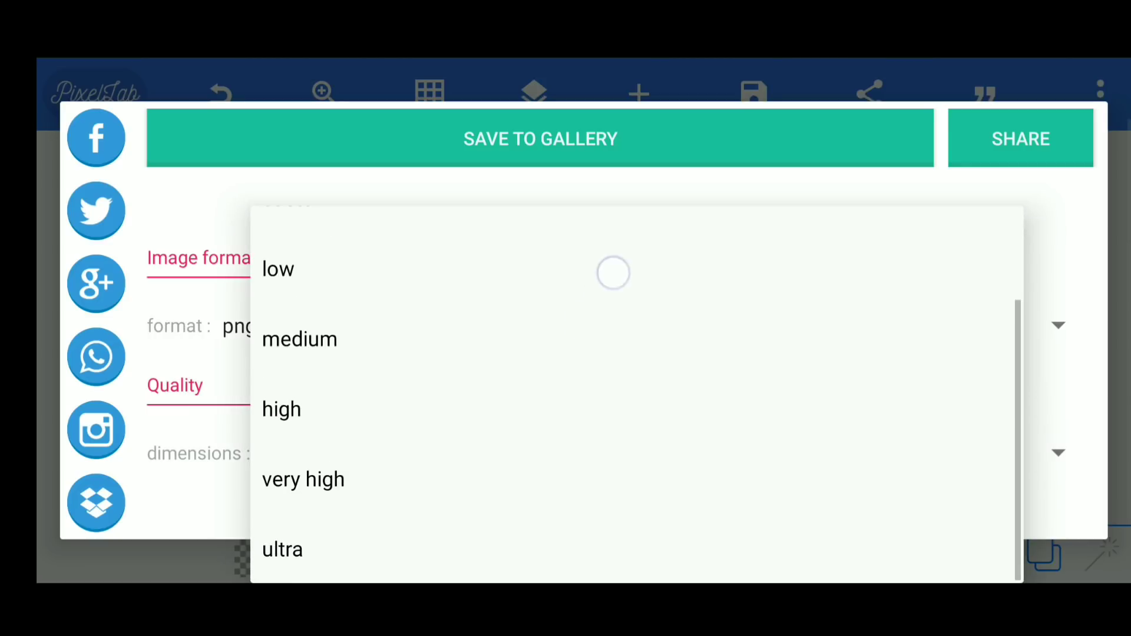
{"action": "left_click", "coordinate": [320, 559]}
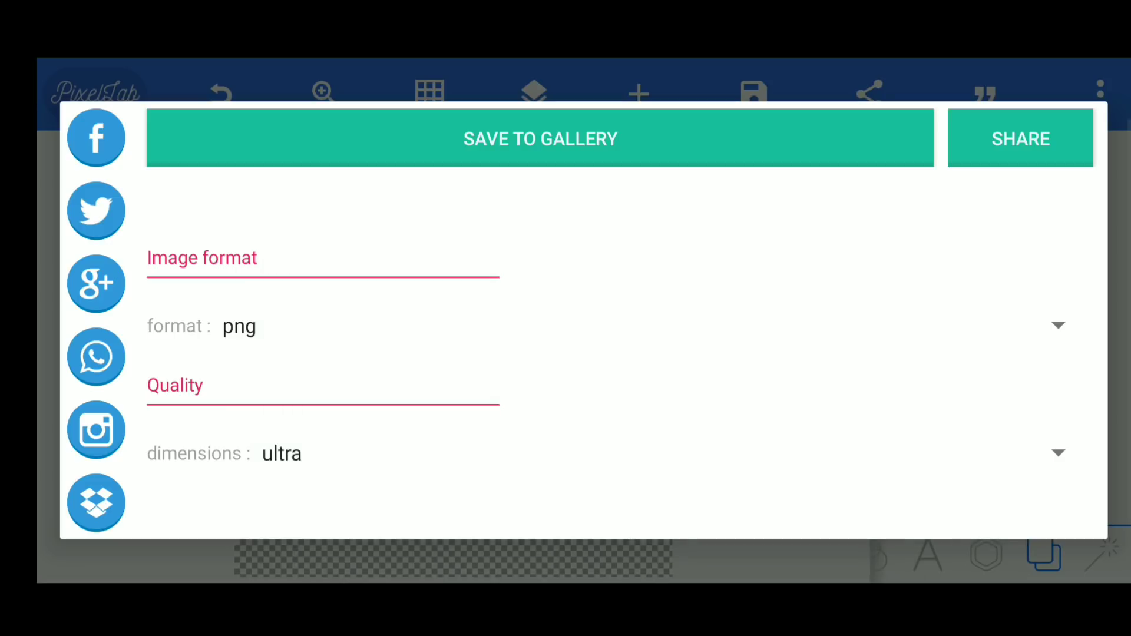
{"action": "left_click", "coordinate": [621, 147]}
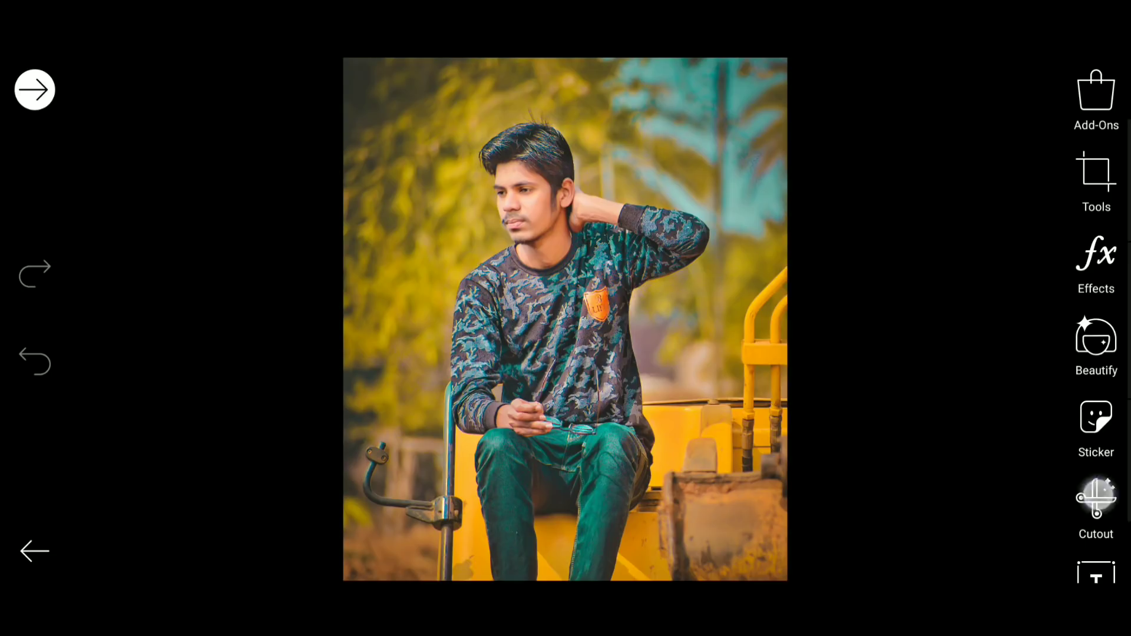
{"action": "left_click_drag", "start_coordinate": [1099, 495], "coordinate": [1099, 186]}
Layer the newest AC EDIT'Z logo PNG from the pixelLab album onto the photo, top-left.
{"action": "left_click", "coordinate": [1096, 363]}
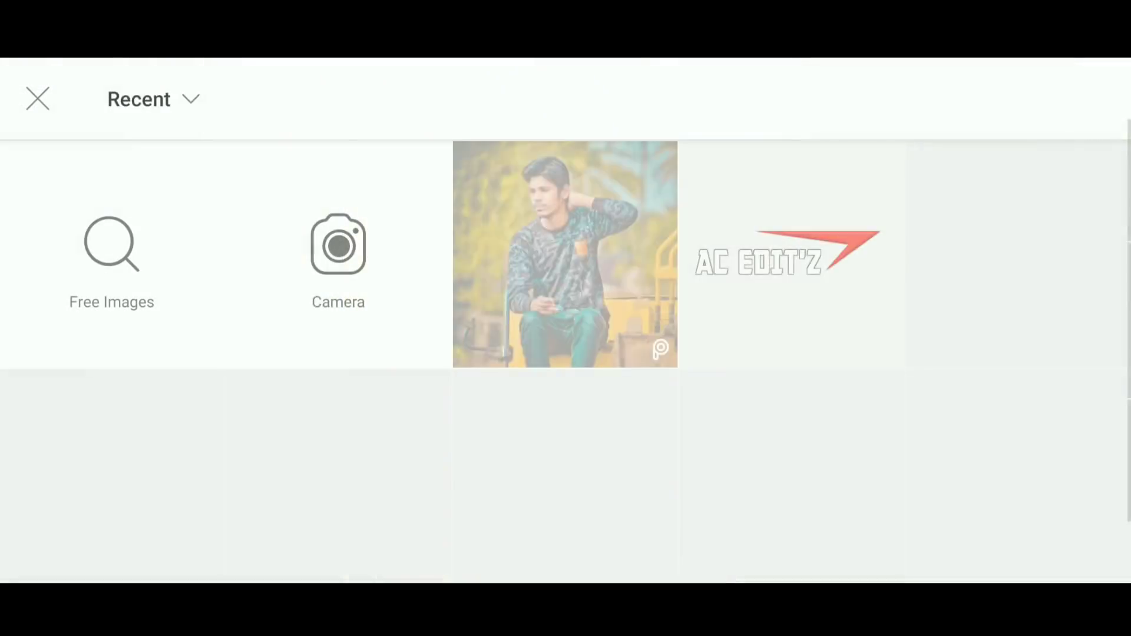
{"action": "left_click", "coordinate": [334, 256]}
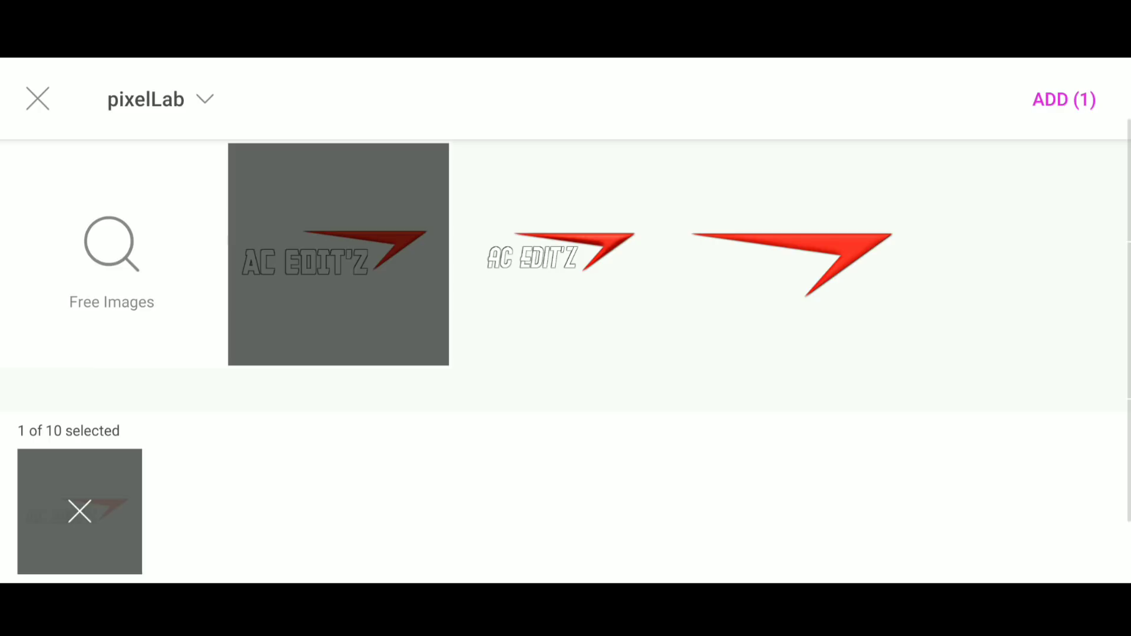
{"action": "left_click", "coordinate": [1075, 99]}
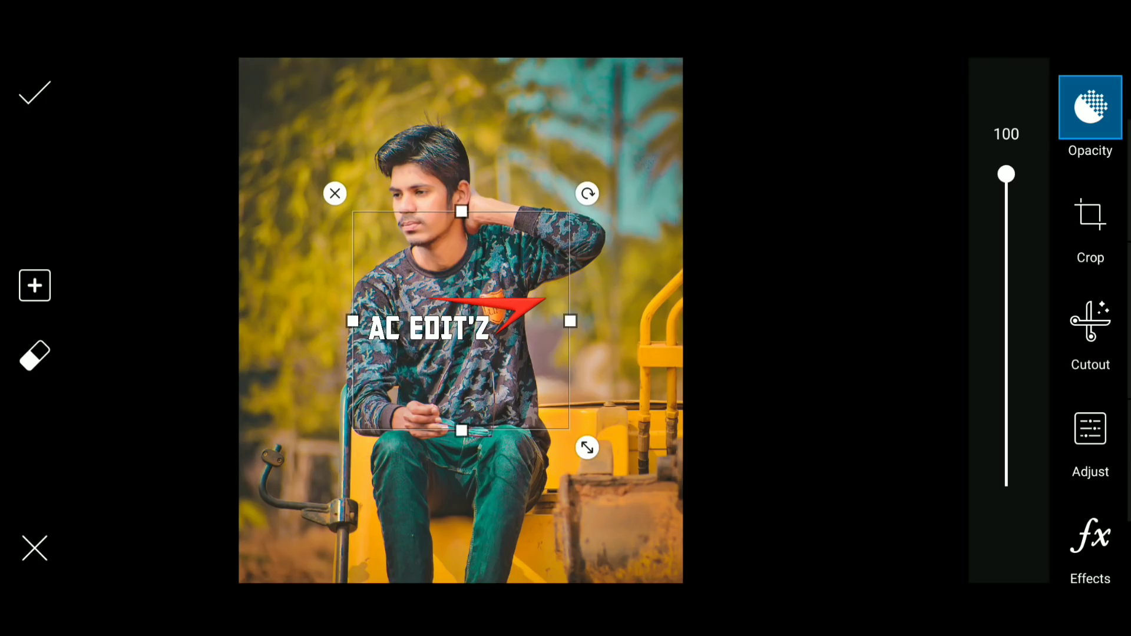
{"action": "left_click_drag", "start_coordinate": [462, 321], "coordinate": [369, 171]}
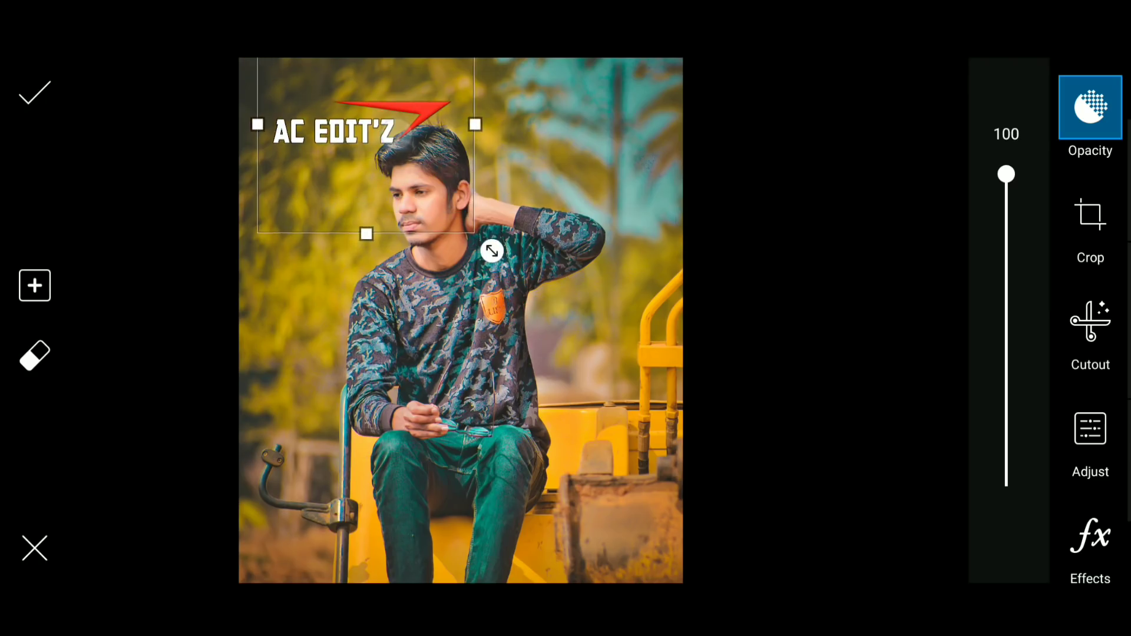